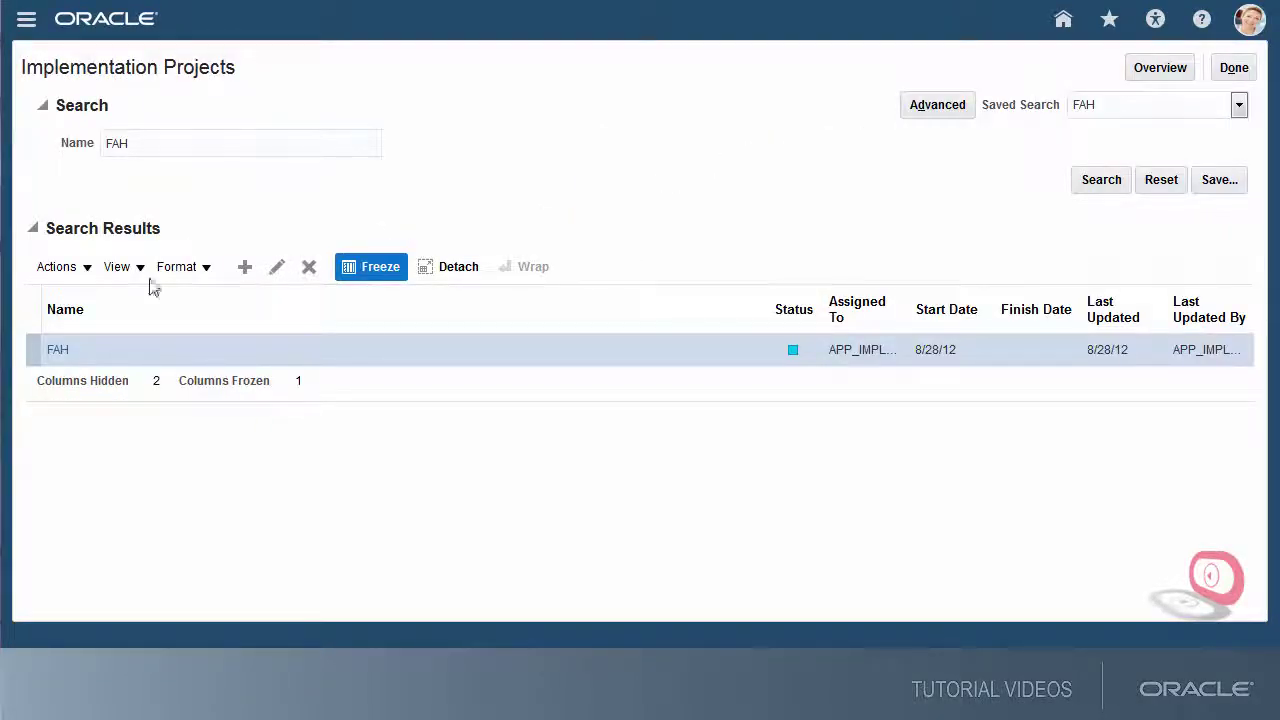
From the FAH project's accounting rules tasks, go to Manage Mapping Sets and start a new mapping set.
left_click(57, 350)
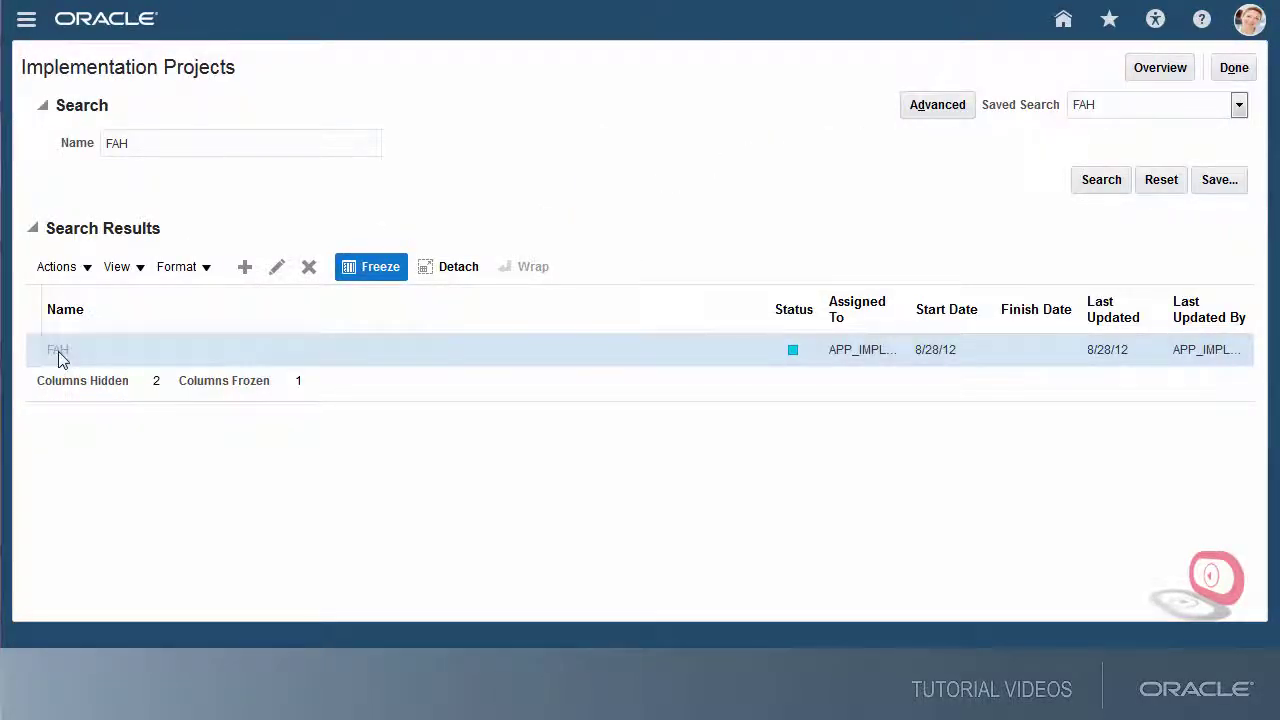
left_click(60, 395)
left_click(76, 626)
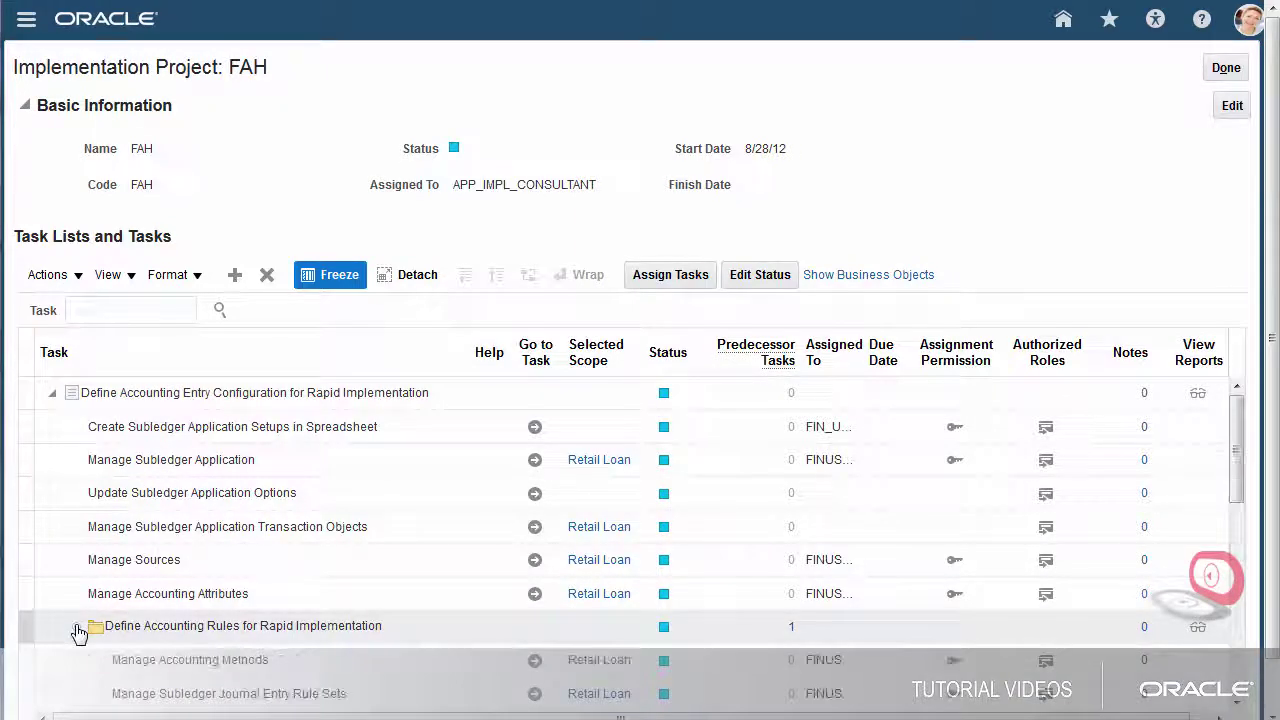
scroll(1237, 655, "down", 4)
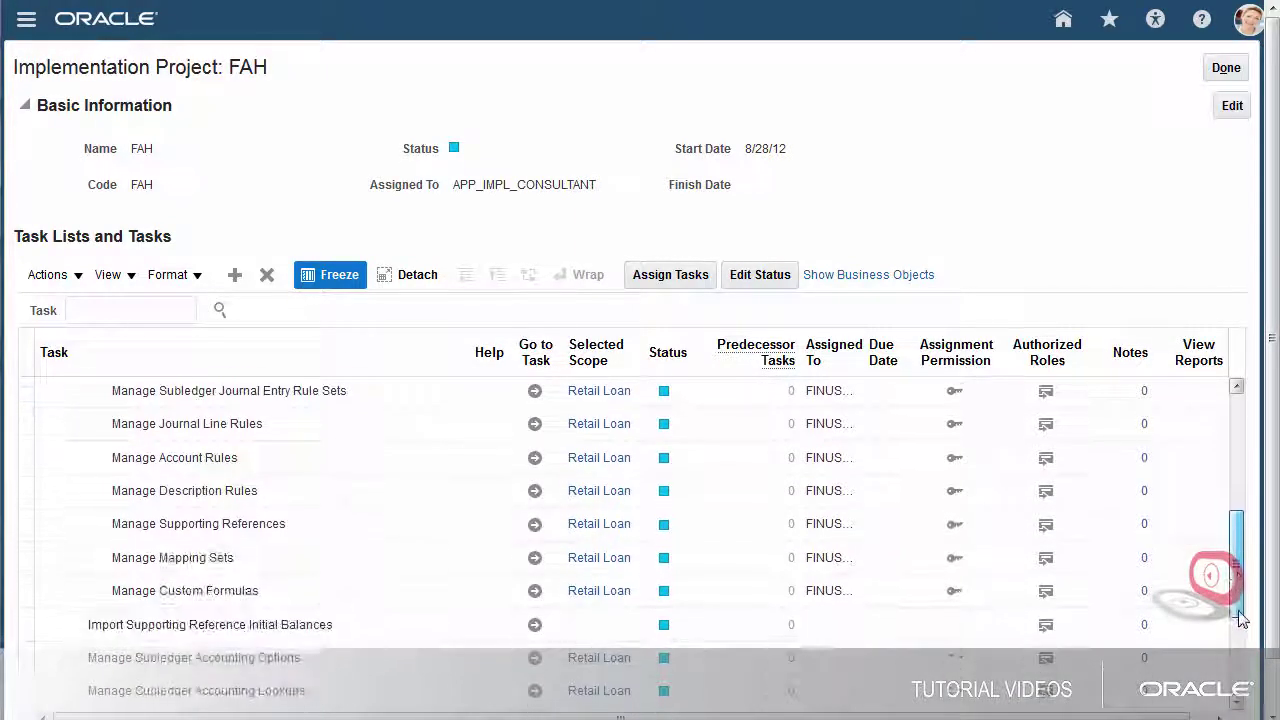
left_click(535, 455)
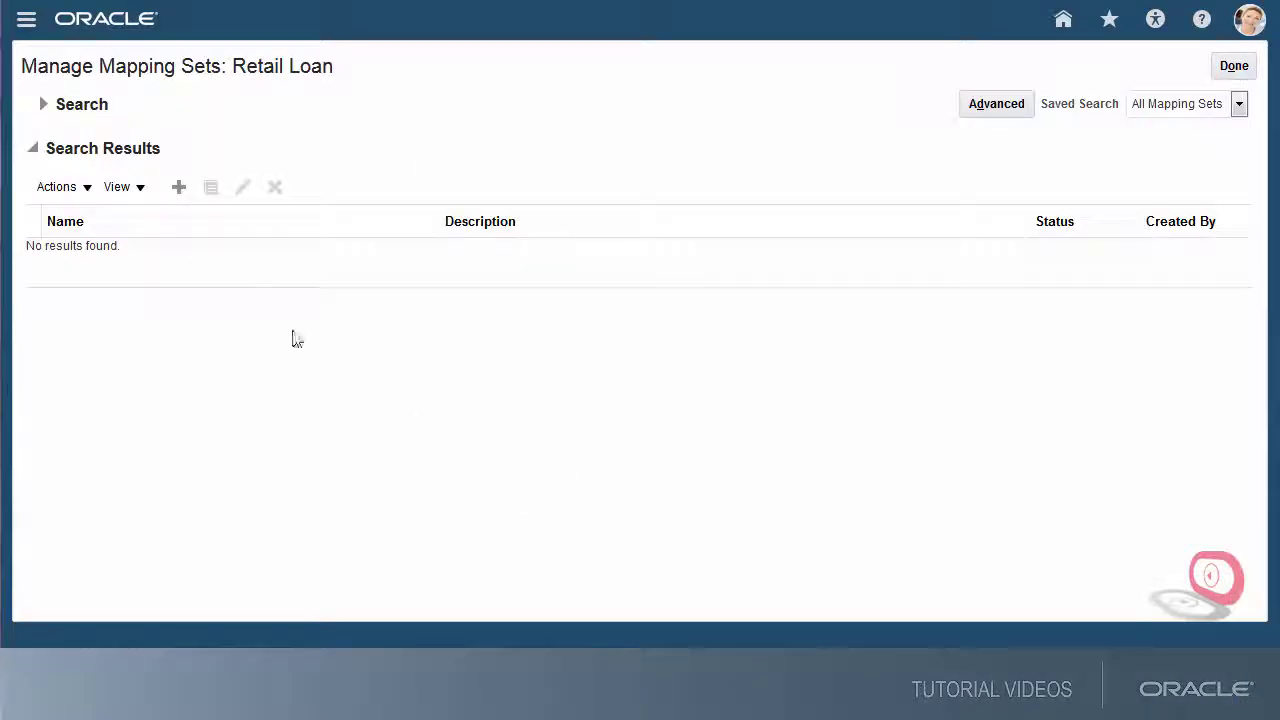
left_click(179, 189)
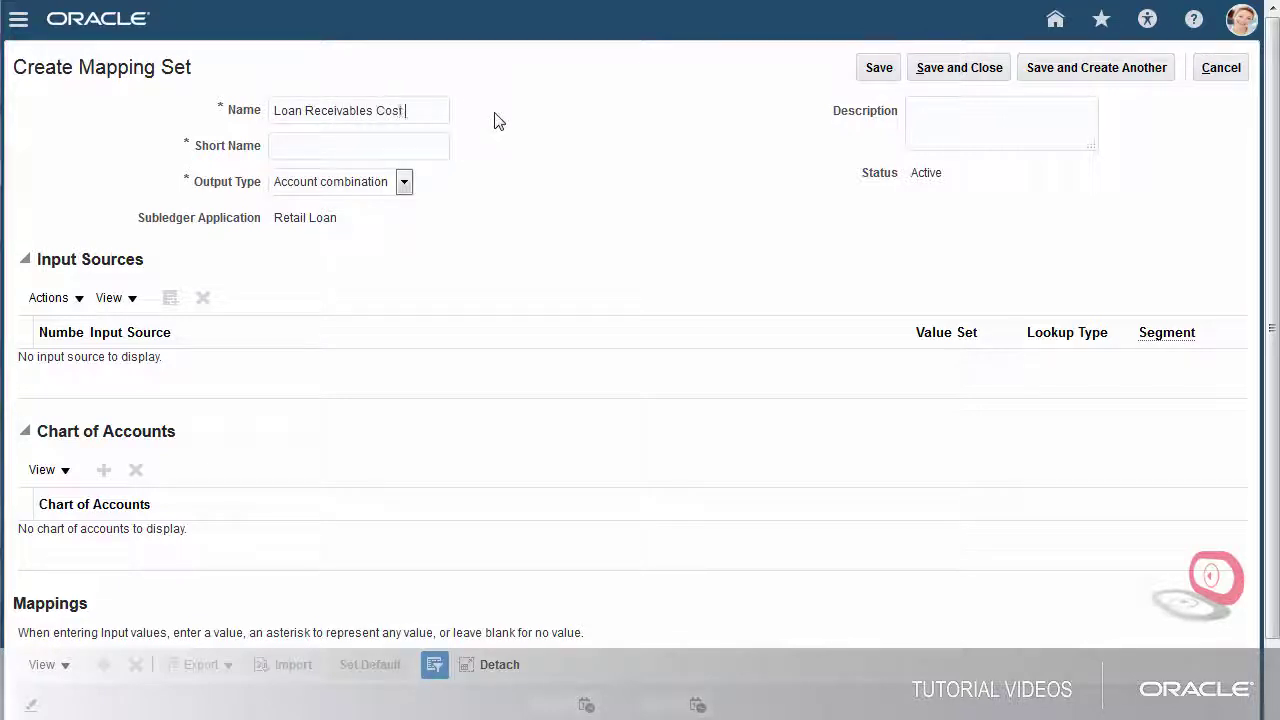
Complete the name 'Loan Receivables Cost Center Segment', short name LOAN_RECEIV_CC_SEGMENT, output type Segment.
type("er Segment")
key("Tab")
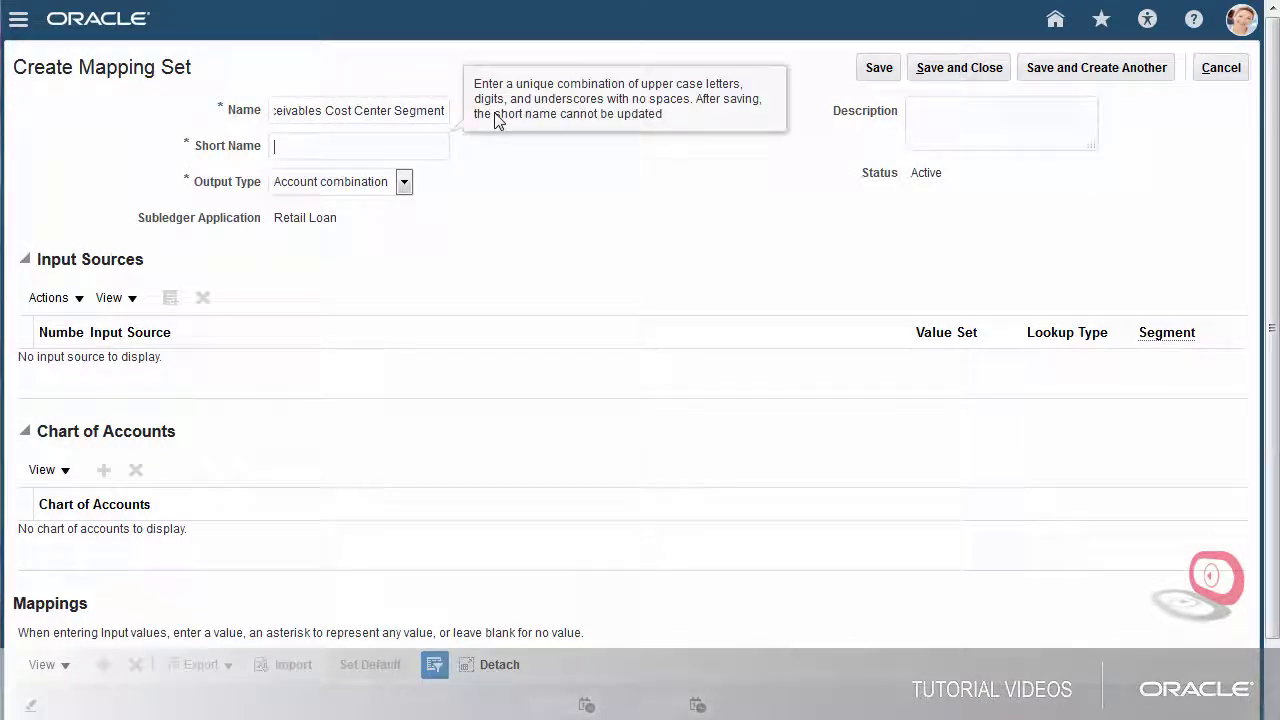
type("LOAN_RECEIV_CC_SEGMENT")
key("Tab")
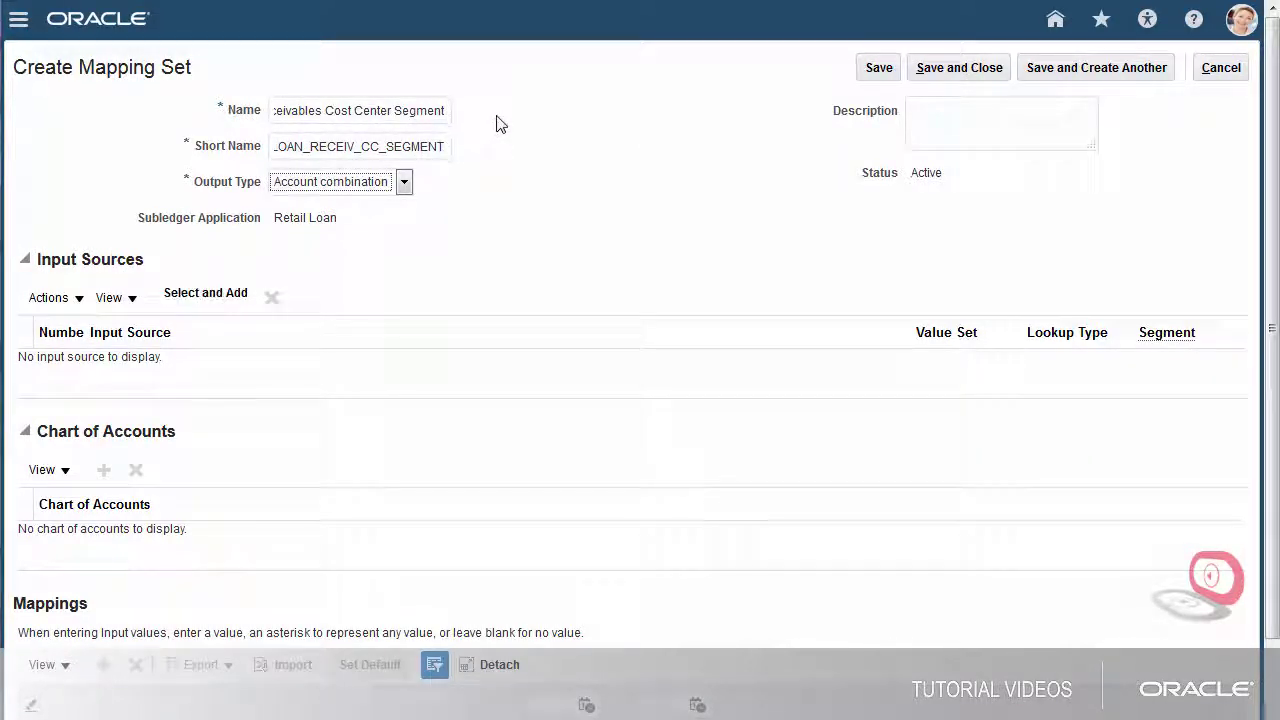
left_click(405, 182)
left_click(386, 218)
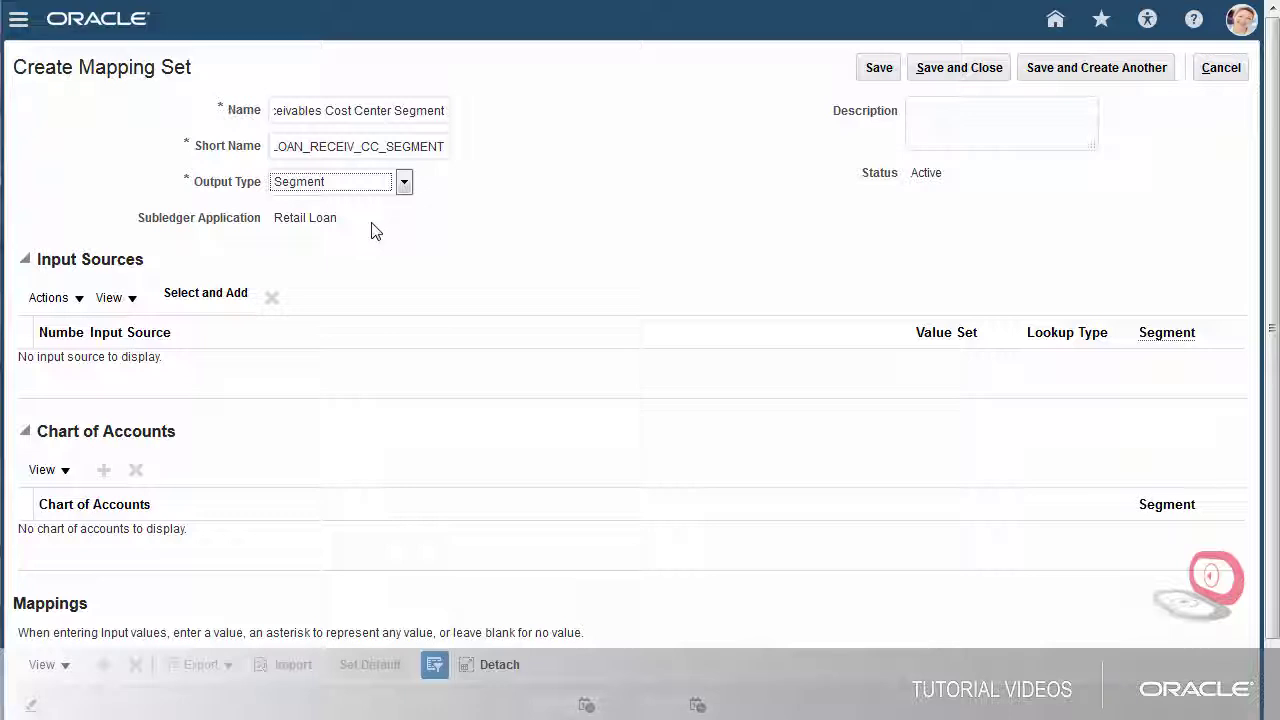
Add Loan Type as the mapping set's input source.
left_click(165, 298)
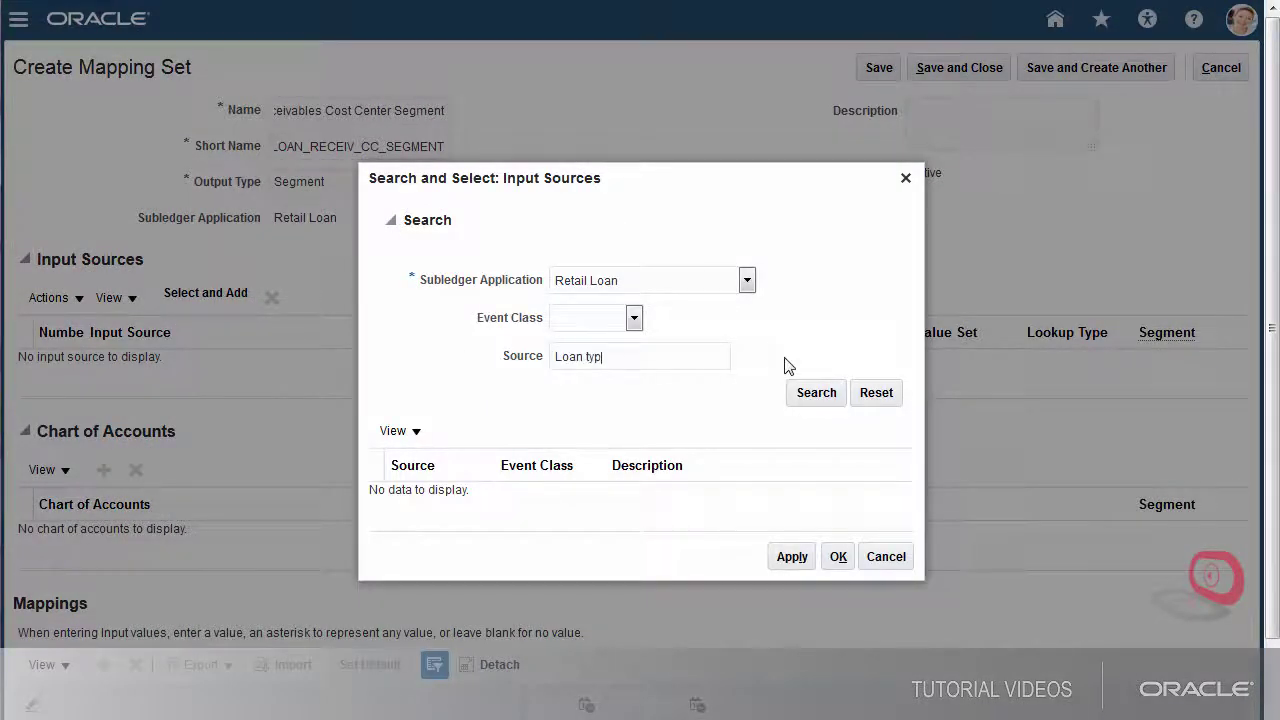
left_click(810, 393)
left_click(538, 488)
left_click(833, 565)
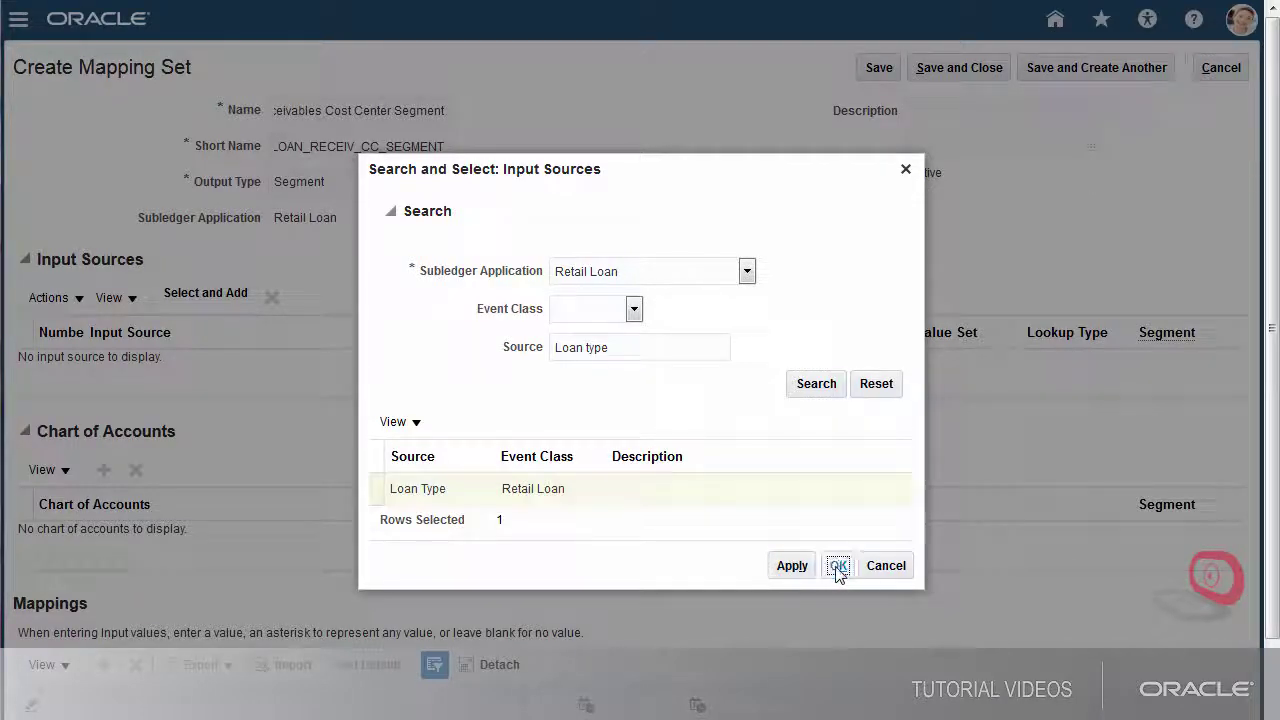
Add a chart of accounts row for OFS Ledger with segment Cost Center.
scroll(600, 400, "down", 3)
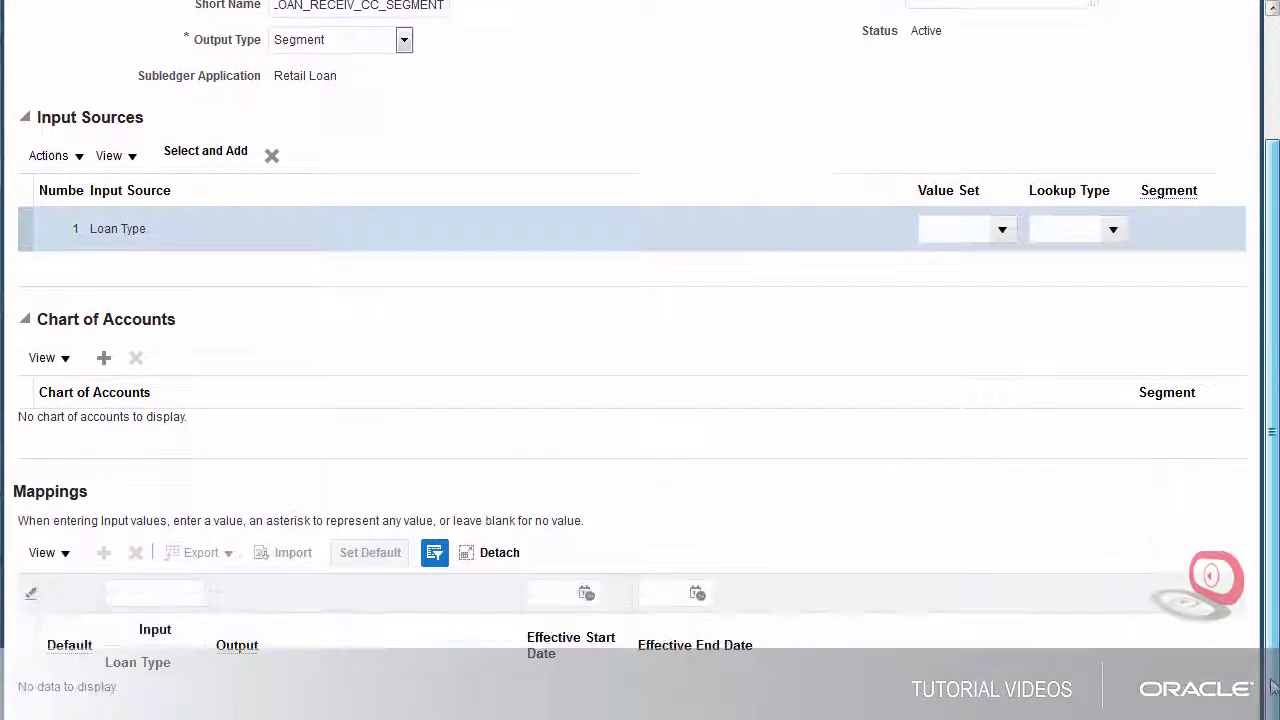
left_click(104, 358)
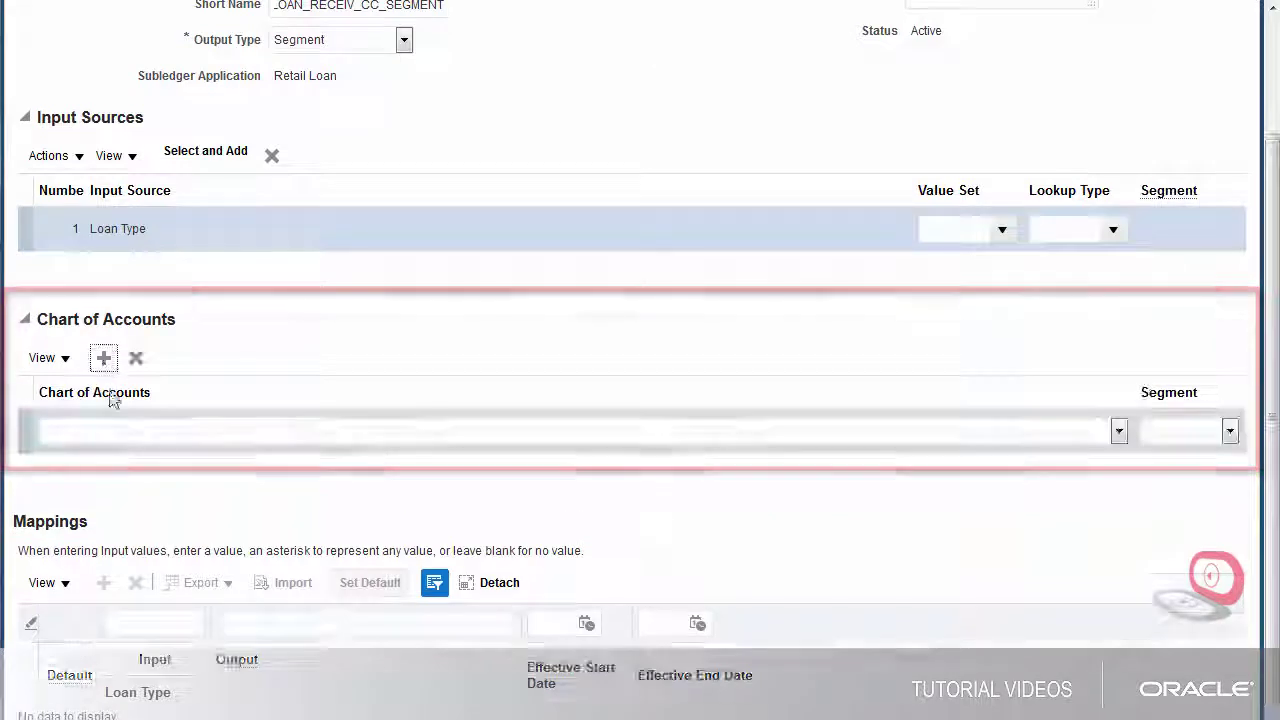
left_click(113, 432)
key("o")
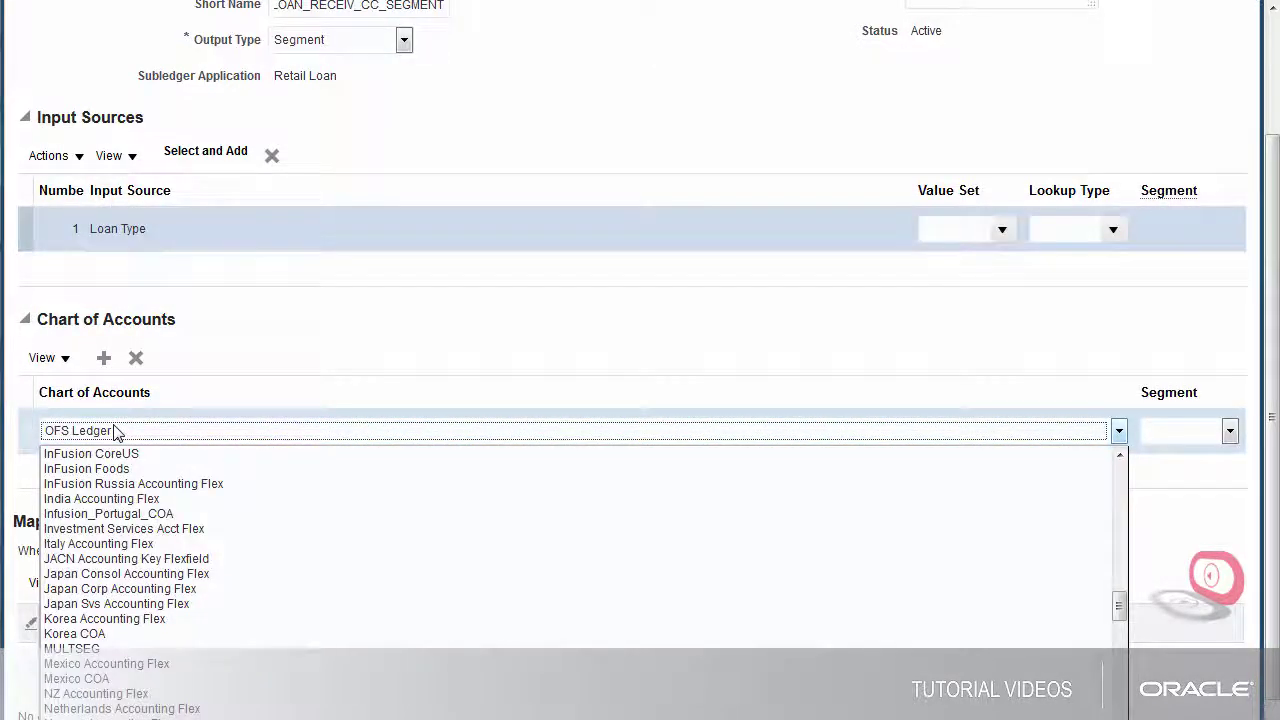
key("Return")
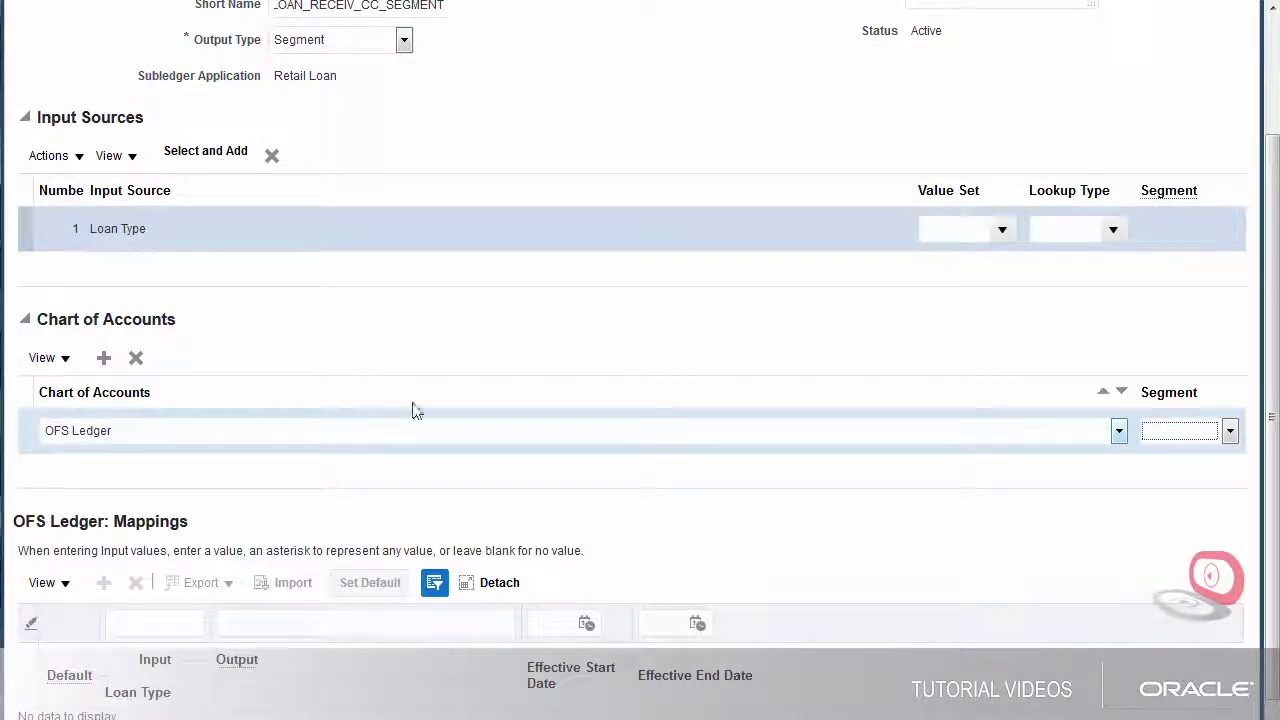
left_click(1229, 431)
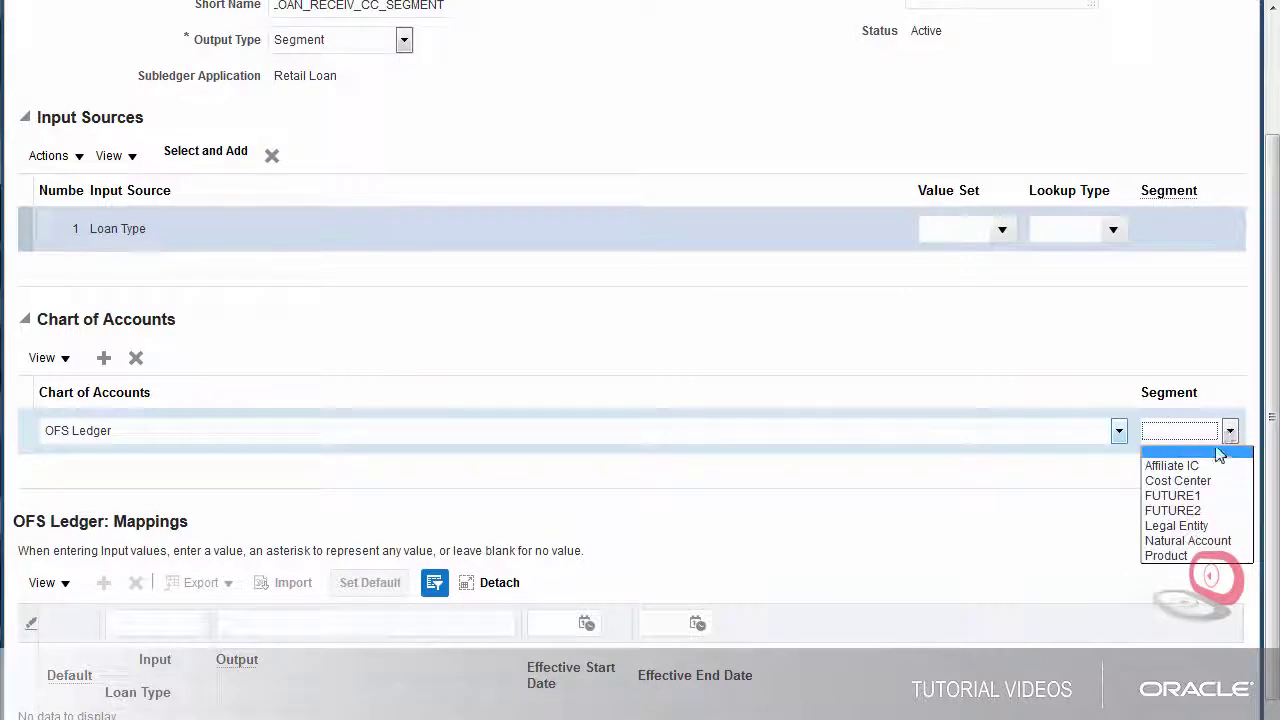
left_click(1201, 482)
scroll(1008, 90, "up", 3)
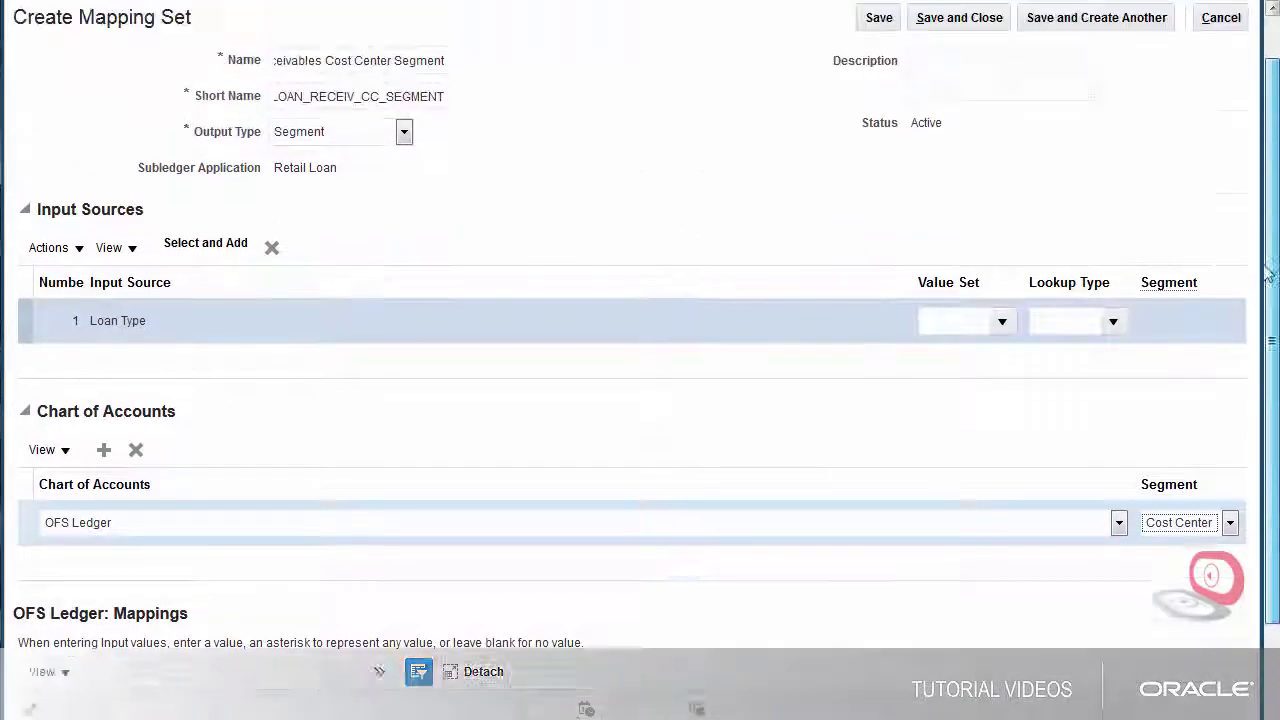
Save the mapping set and add a mapping row: Adjustable Rate to cost center 0000.
left_click(878, 67)
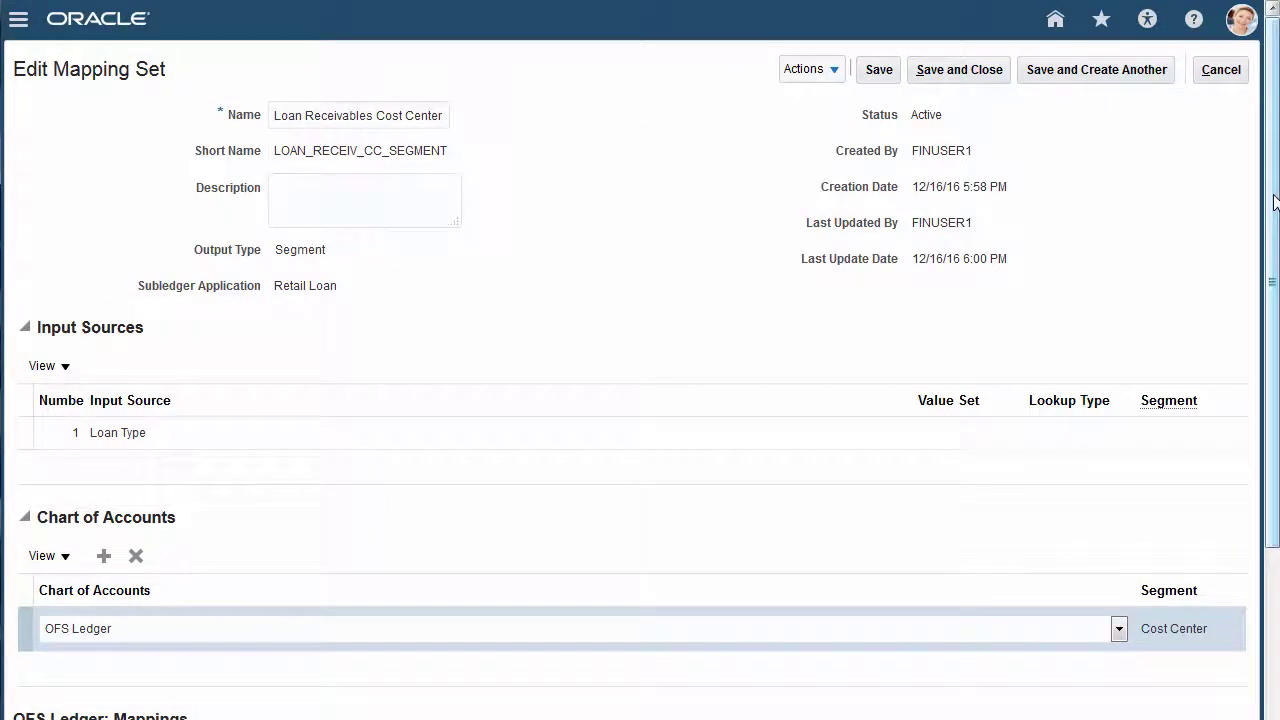
scroll(1262, 457, "down", 3)
left_click(104, 556)
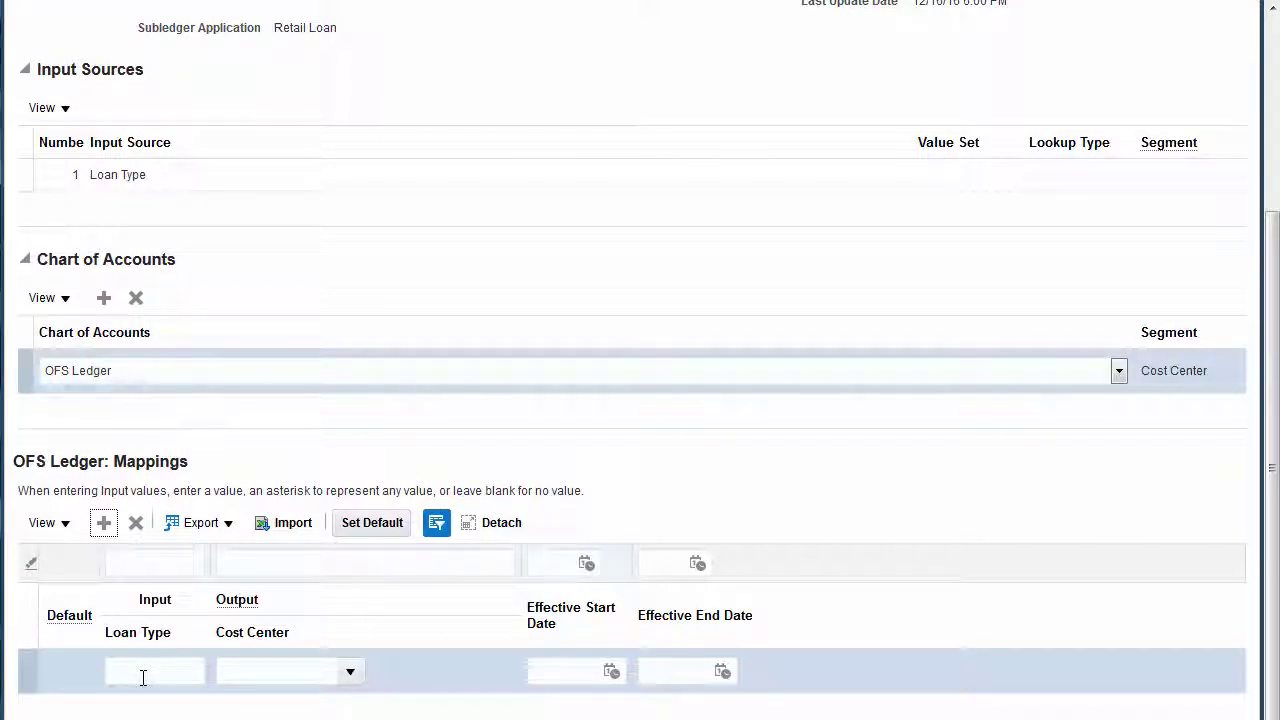
left_click(143, 678)
type("Adjustable Rate")
key("Tab")
type("0000")
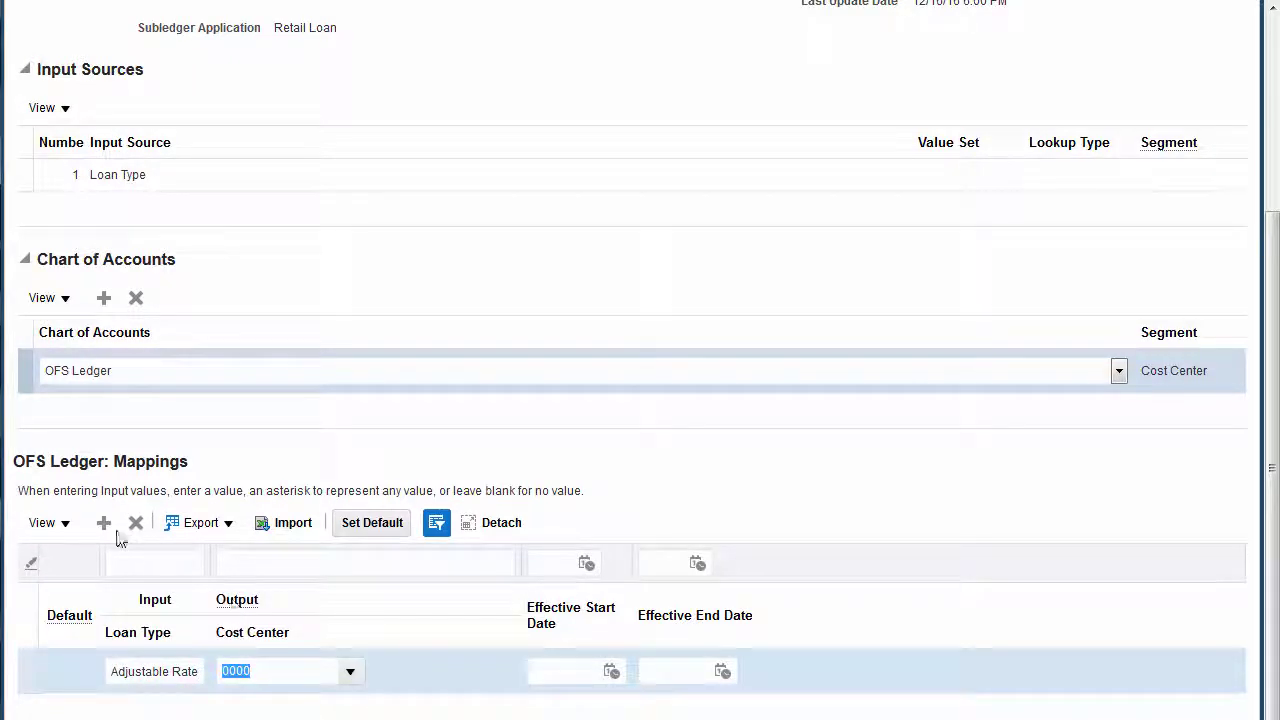
Add a Fixed Rate to cost center 2120 mapping row, then save and close the mapping set.
left_click(104, 523)
type("Fixed Rate")
left_click(307, 636)
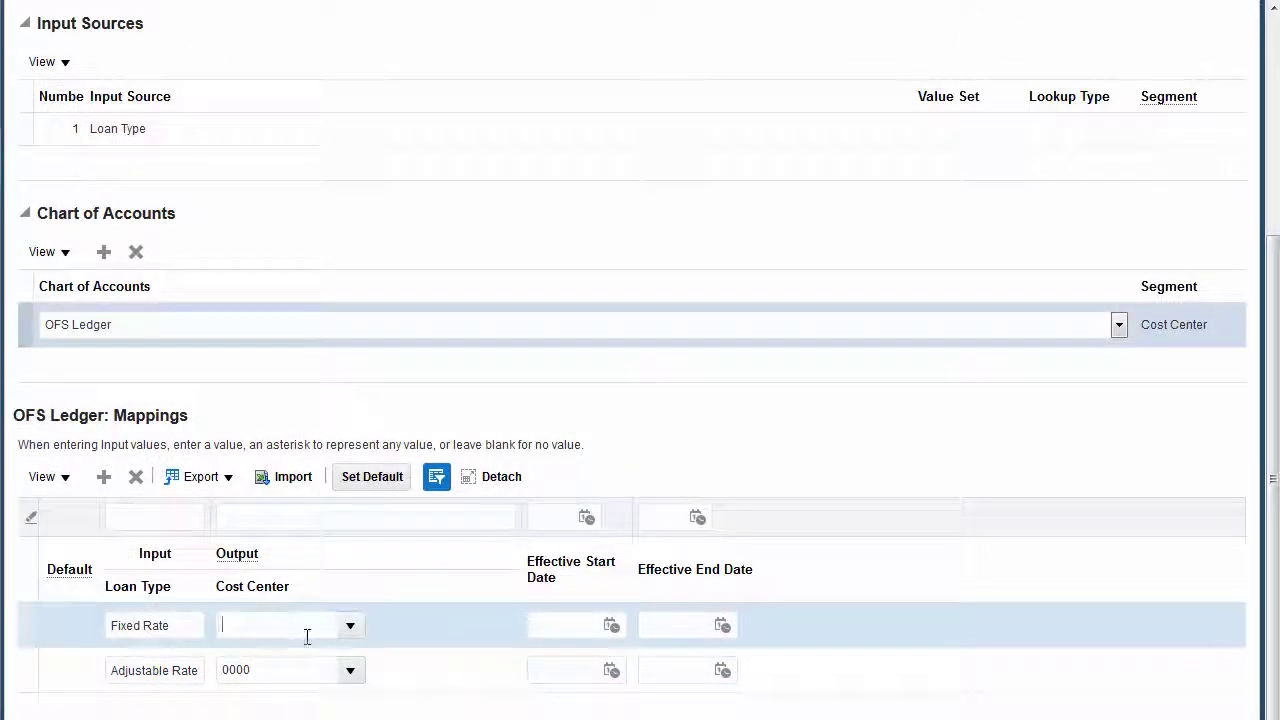
type("2120")
left_click(309, 655)
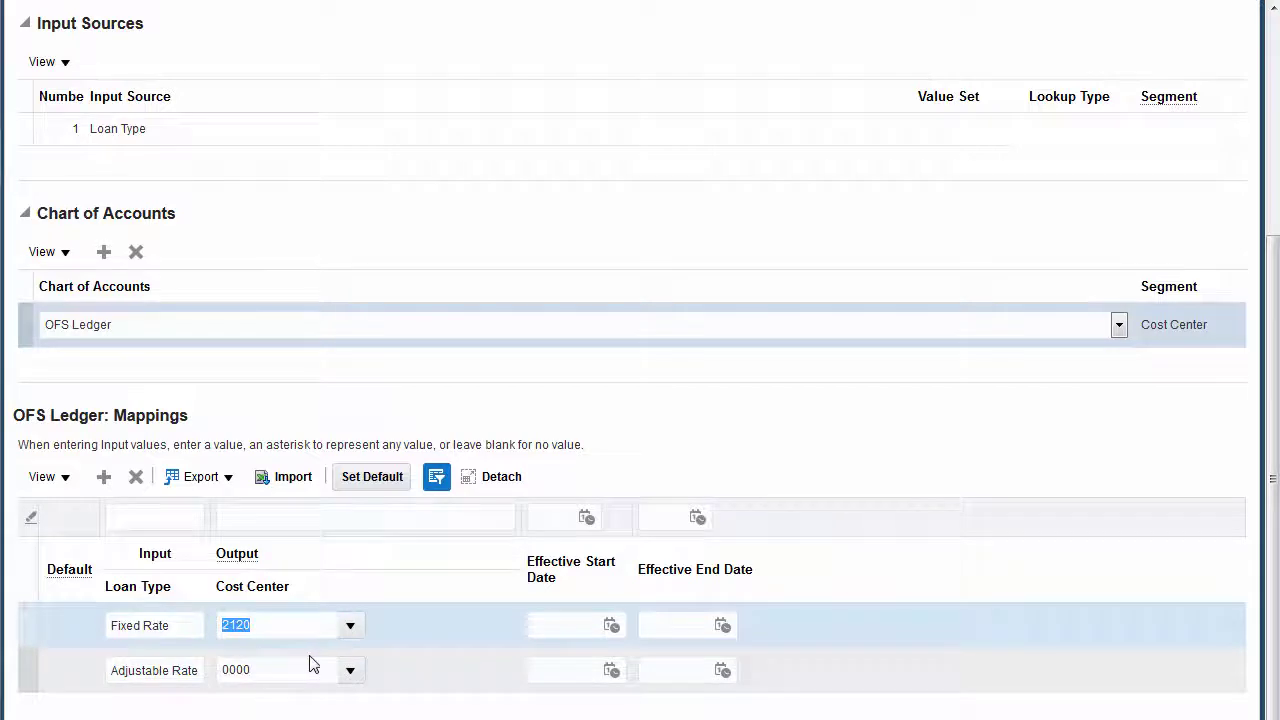
scroll(1277, 628, "up", 10)
left_click(937, 72)
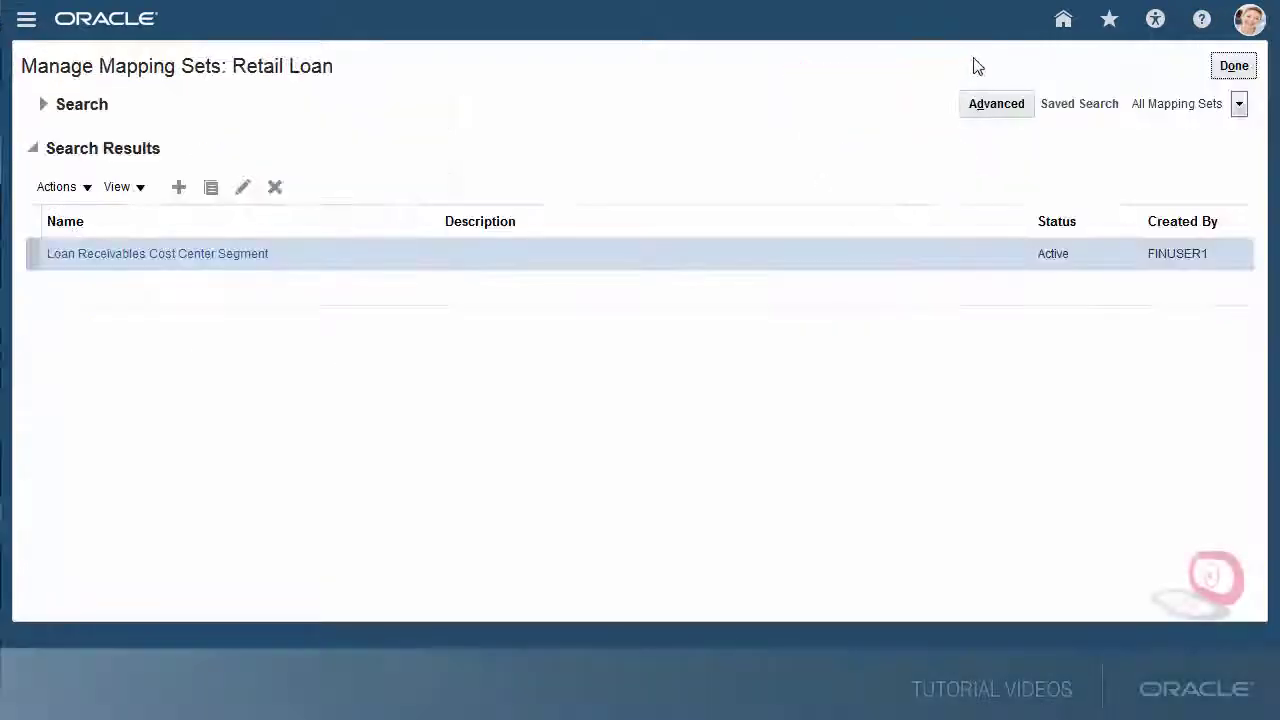
Return to the FAH project and start a new rule under Manage Account Rules.
left_click(1232, 67)
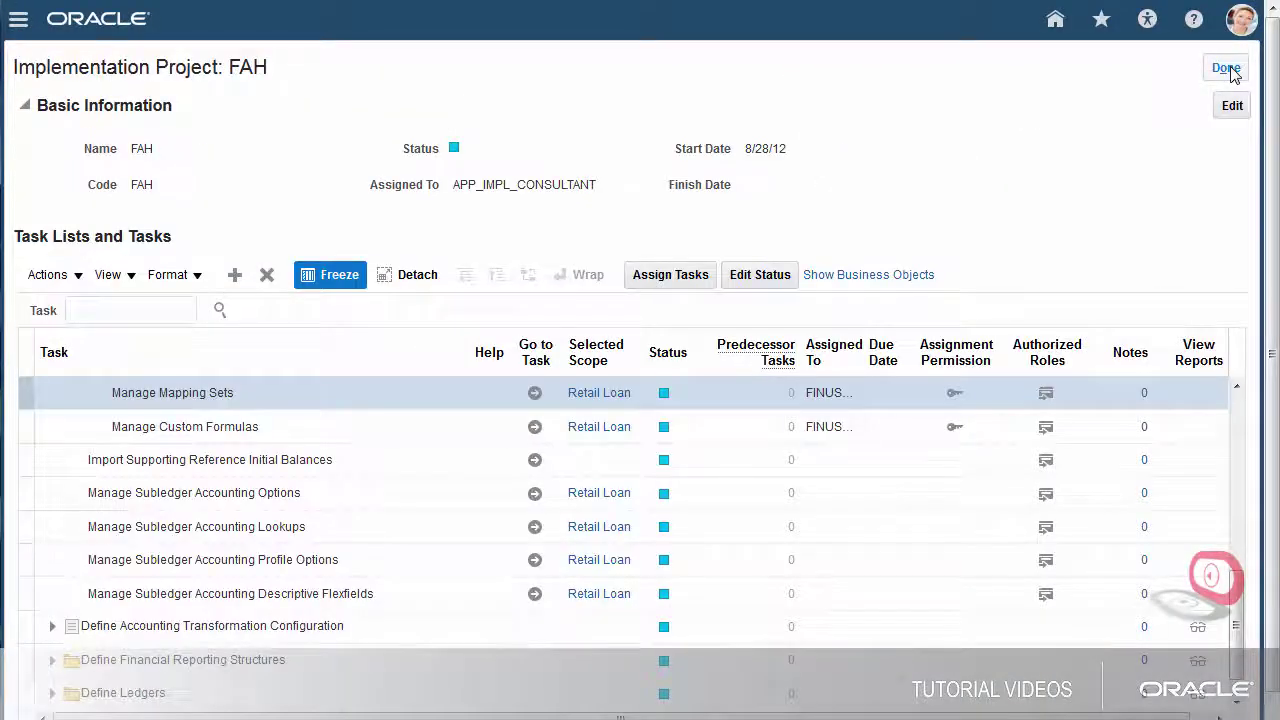
left_click_drag(1237, 622, 1238, 522)
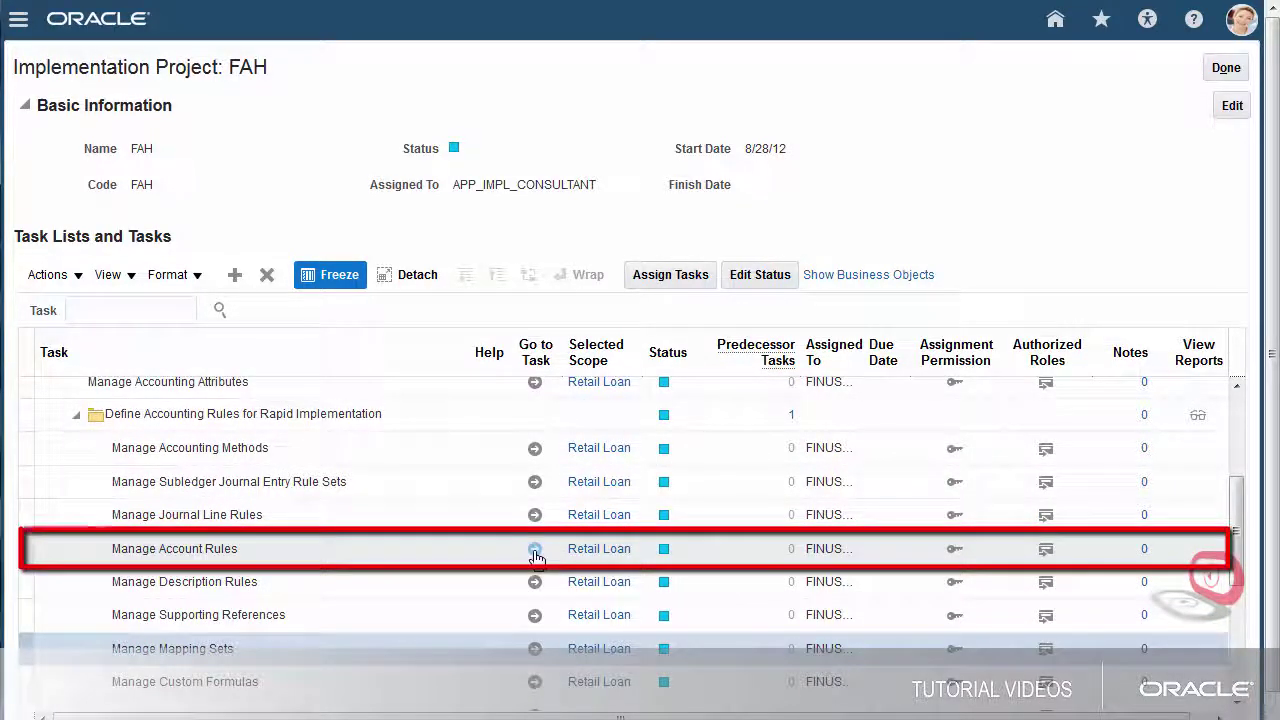
left_click(535, 550)
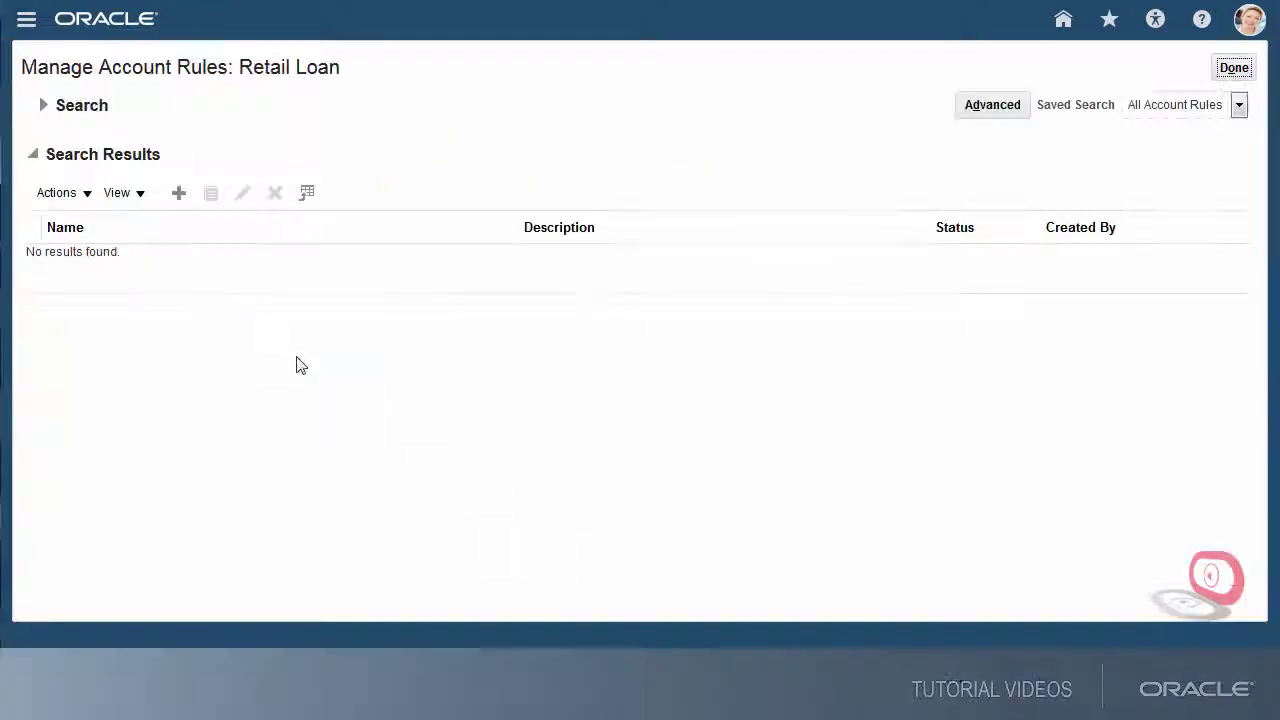
left_click(179, 193)
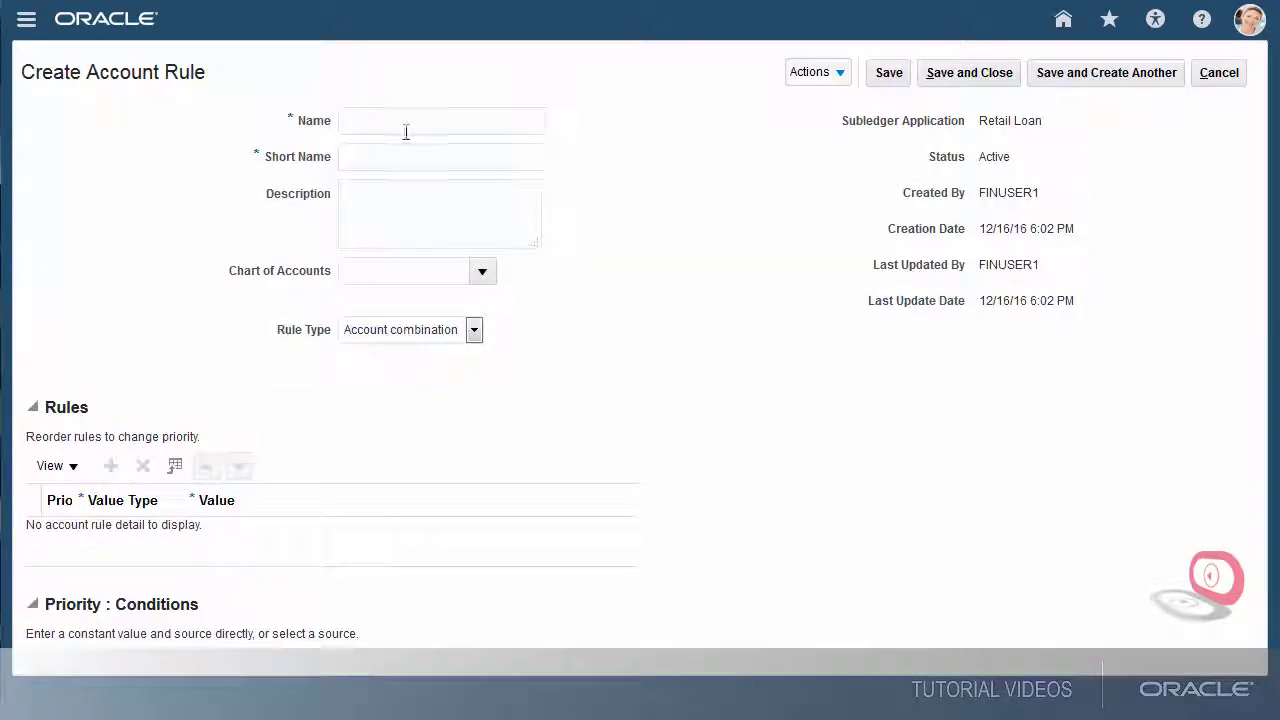
Save 'Cash Account Combination Rule' (CASH_ACCOUNT_COMBO_RULE) with chart of accounts OFS Ledger.
type("Cash Account Combination Rule")
key("Tab")
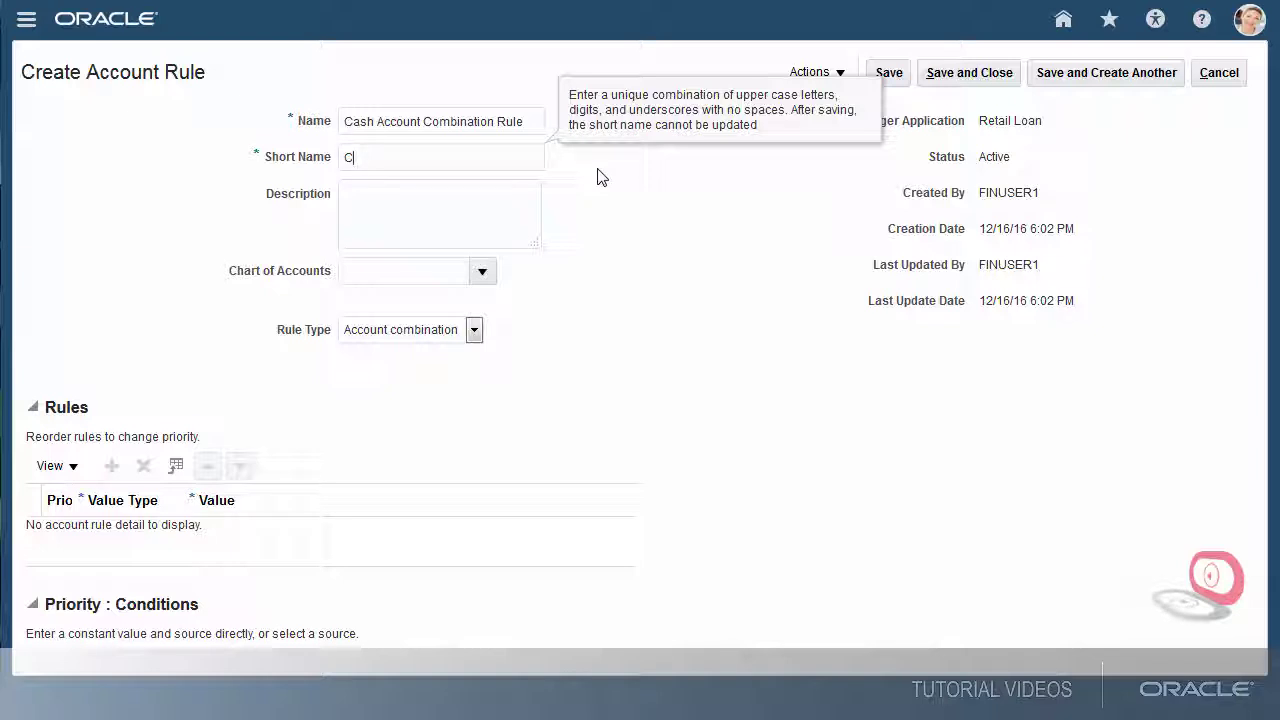
type("CASH_ACCOUNT_COMBO_RU")
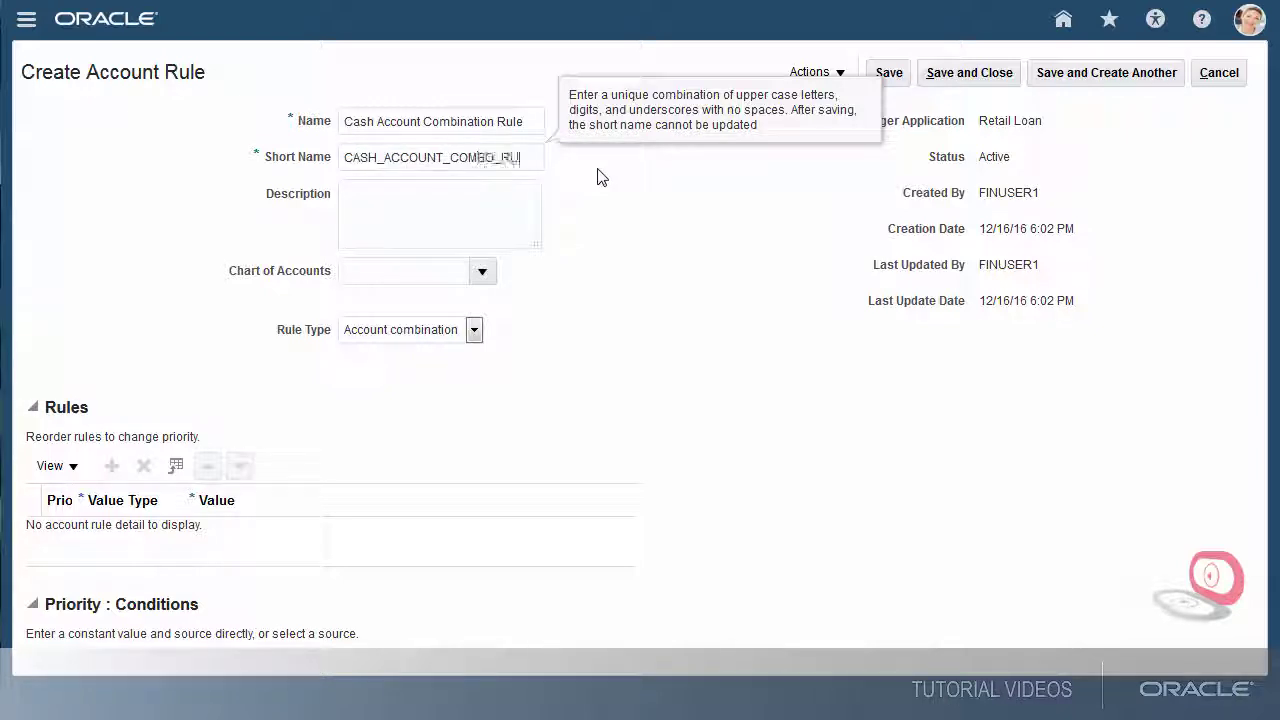
type("LE")
key("Tab")
left_click(482, 271)
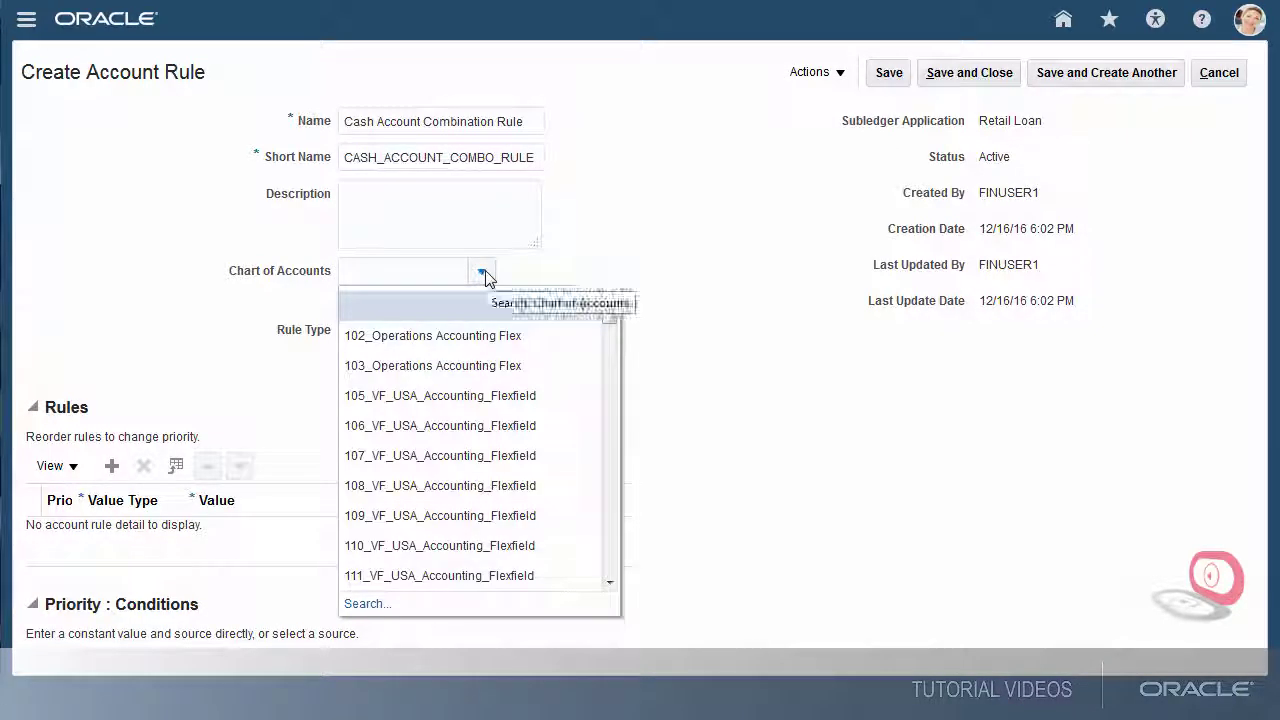
left_click(368, 604)
left_click(750, 500)
left_click(717, 566)
left_click(770, 614)
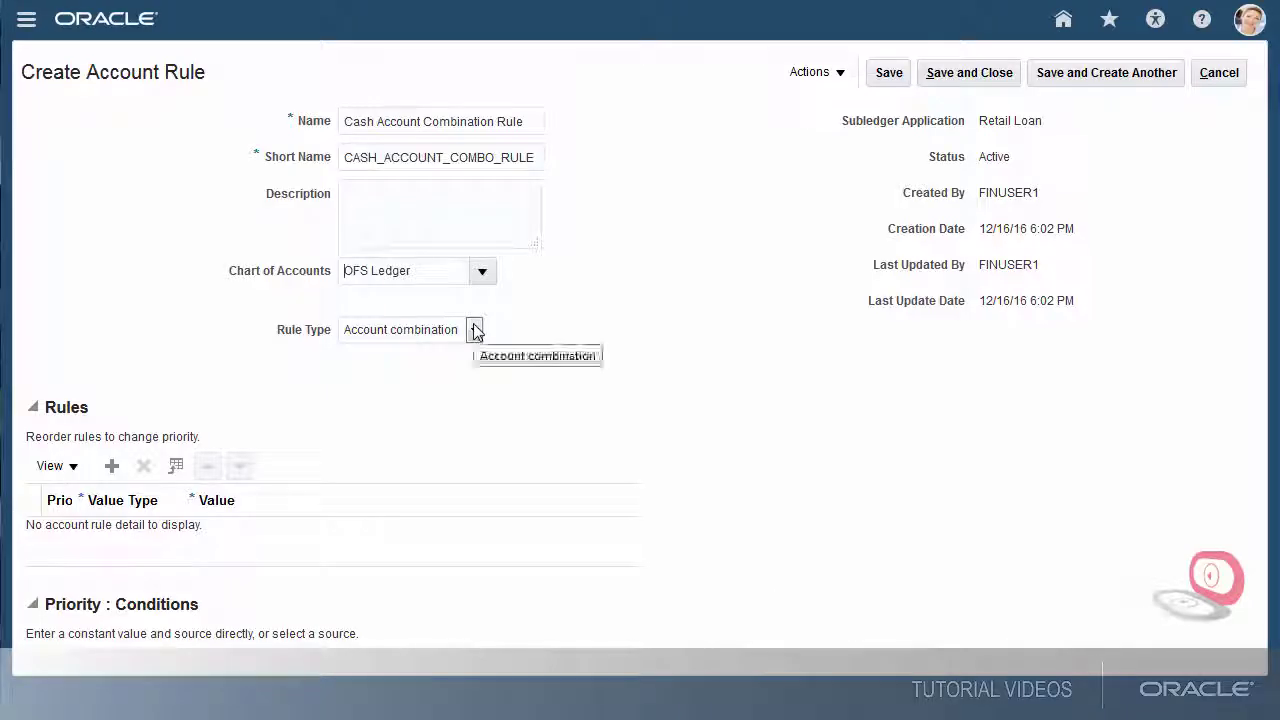
left_click(888, 72)
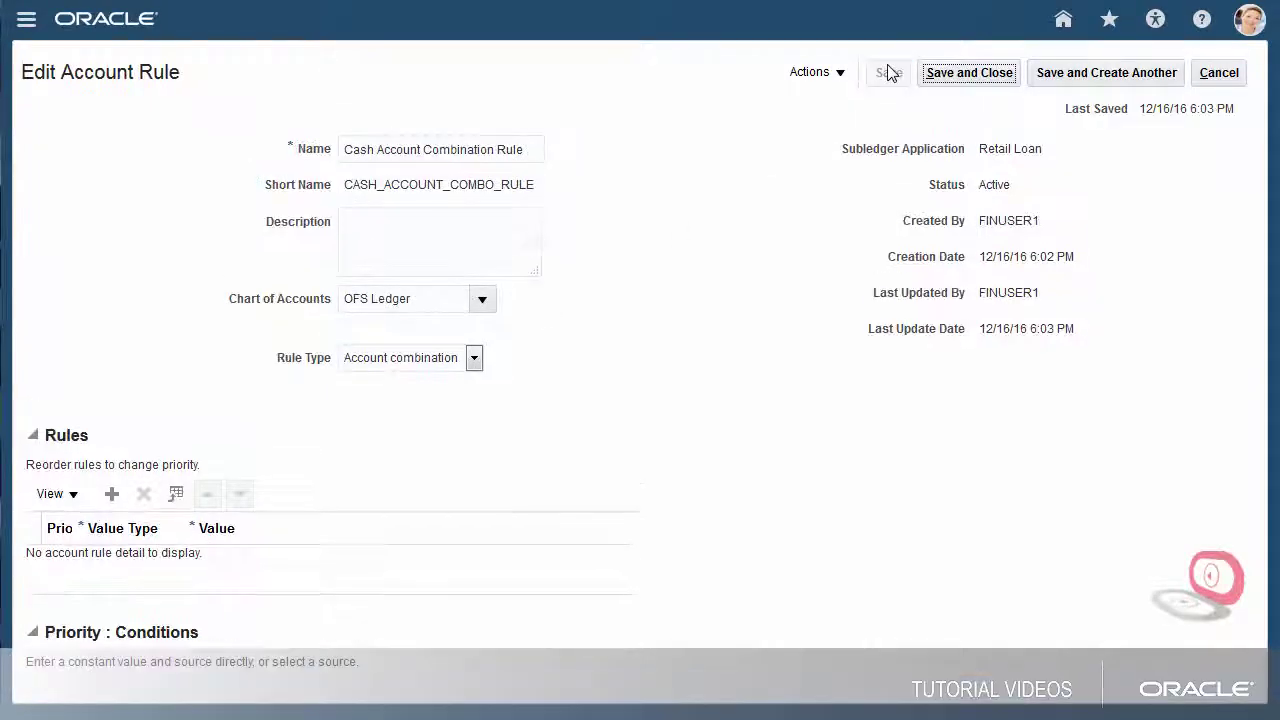
left_click(108, 494)
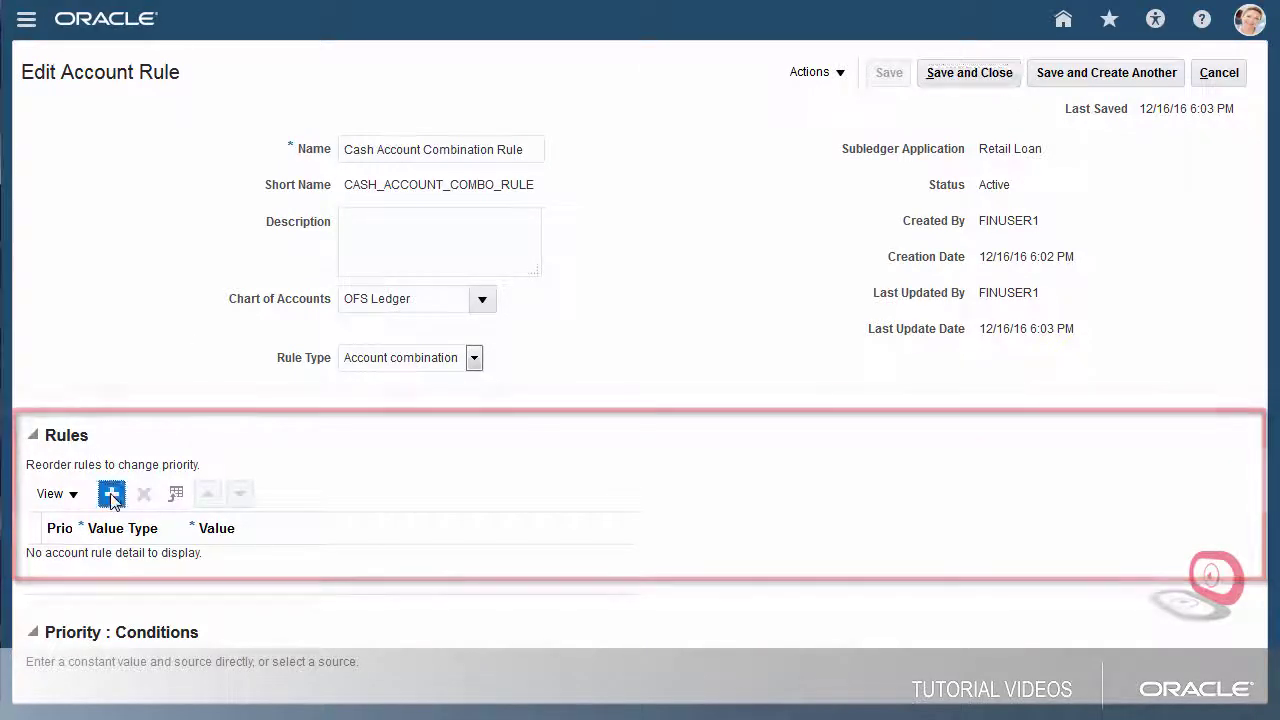
left_click(160, 567)
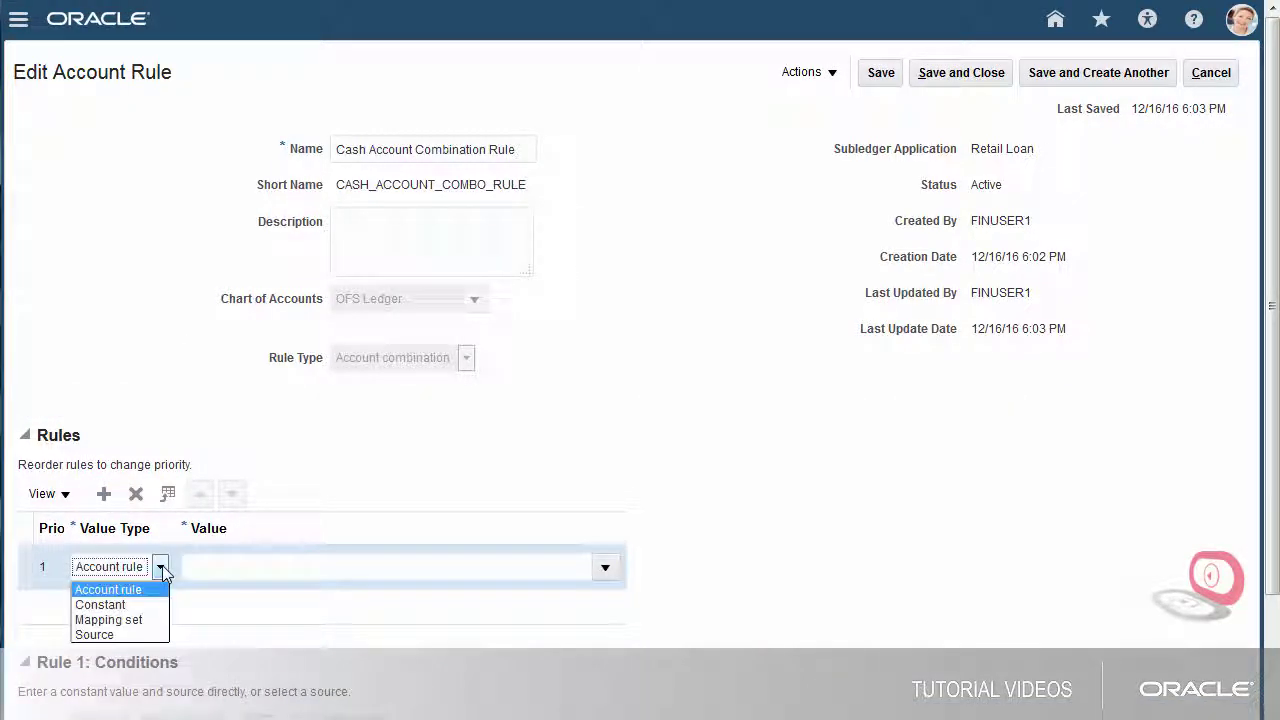
left_click(157, 605)
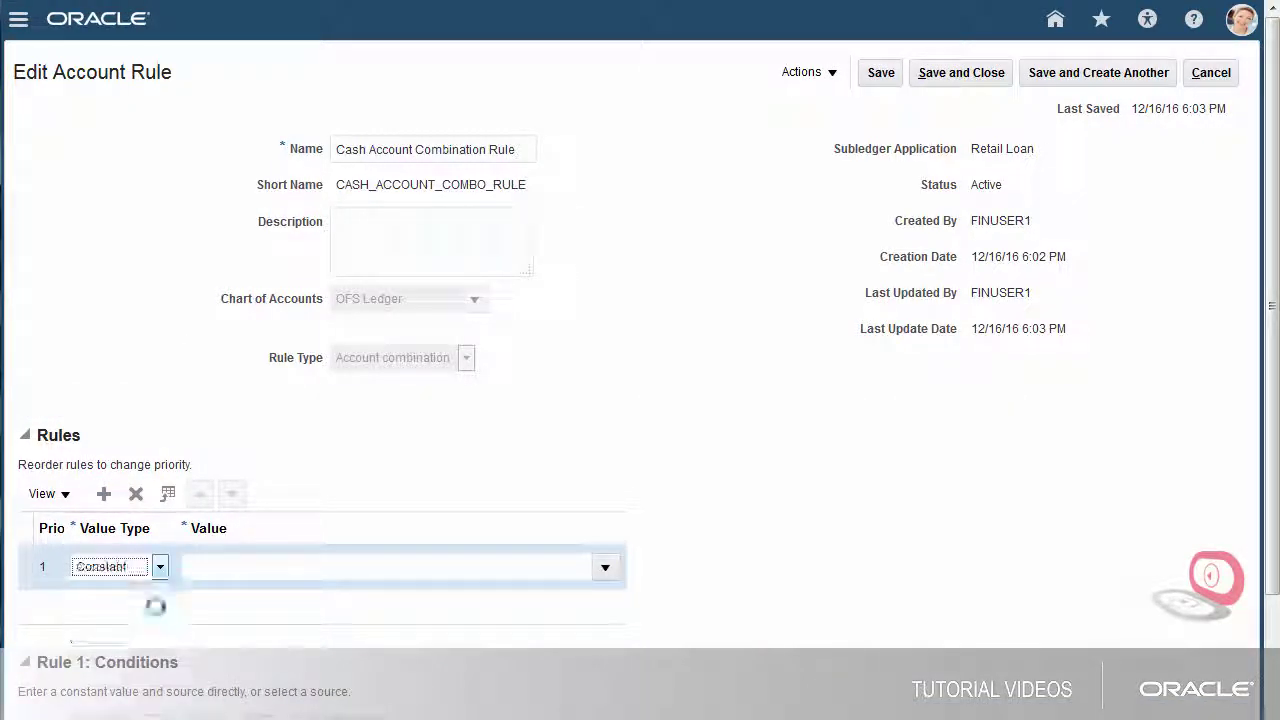
left_click(220, 569)
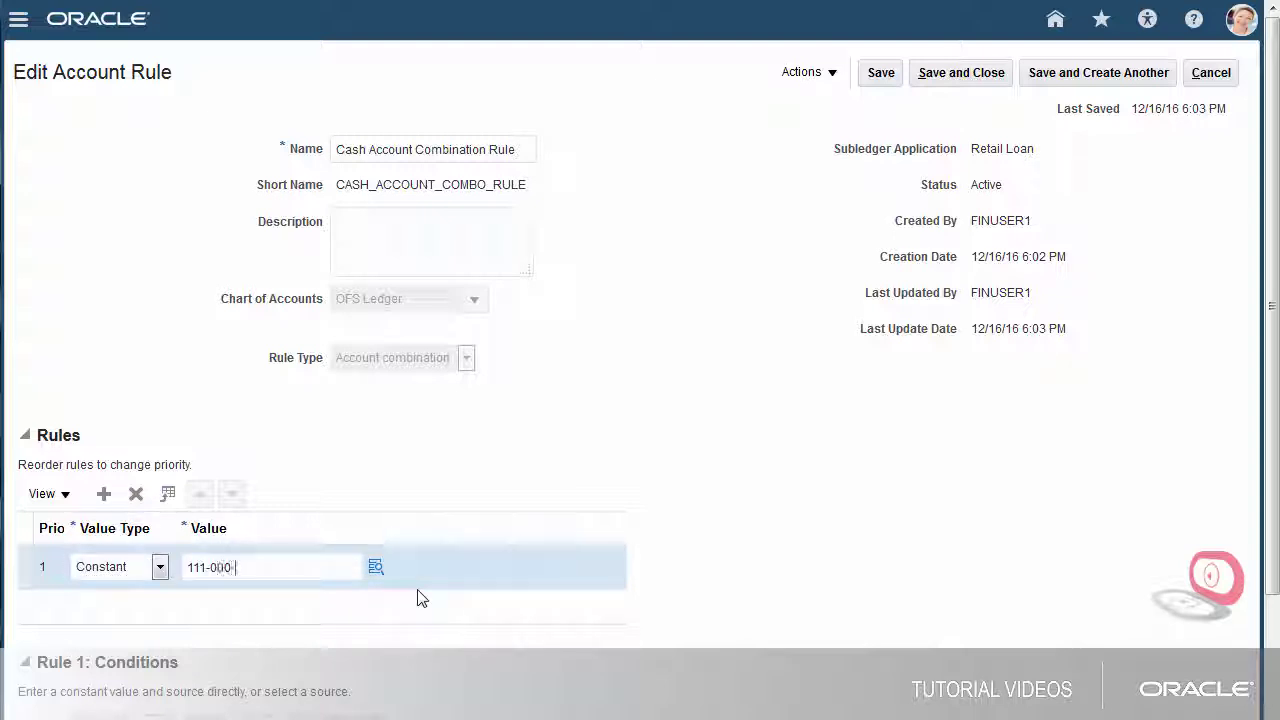
type("111-000-21355-0000-104-0000-0000")
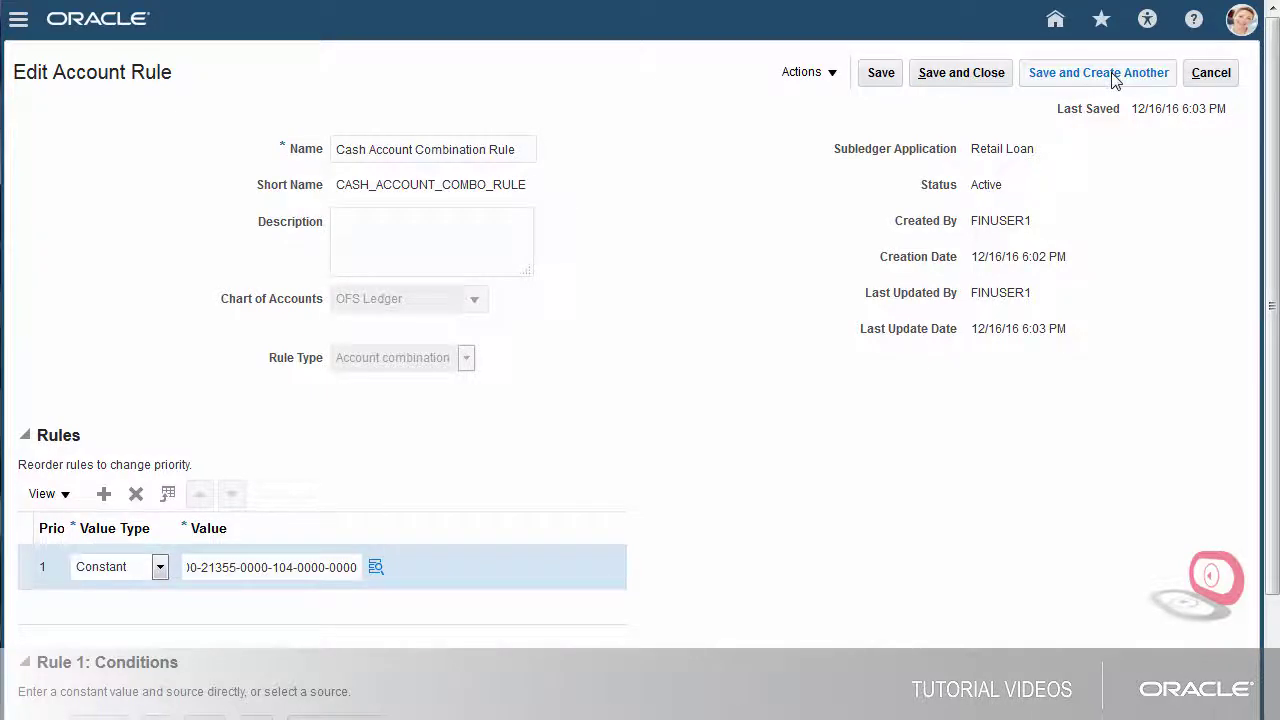
left_click(1114, 80)
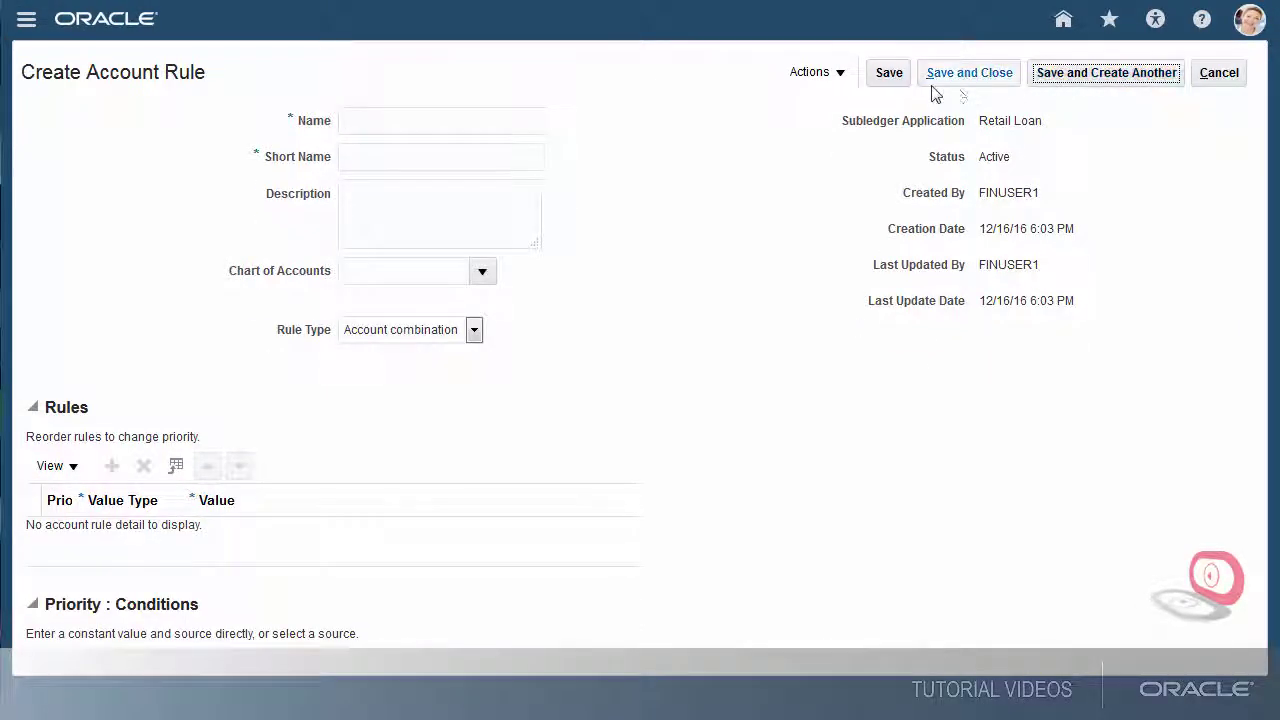
Name the new account rule 'Loan Receivables Segment Rule' with short name LOAN_RECEIV_SEG_RULE.
left_click(460, 118)
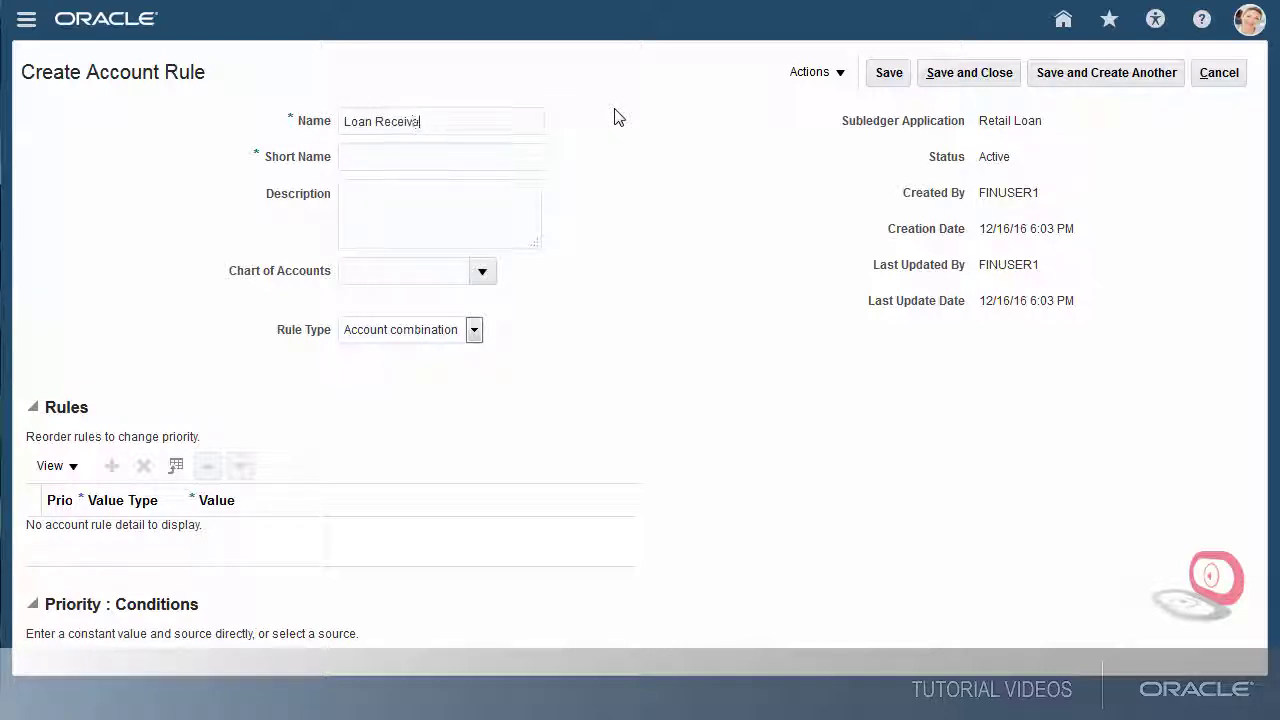
type("Loan Receivables Segment Rule")
key("Tab")
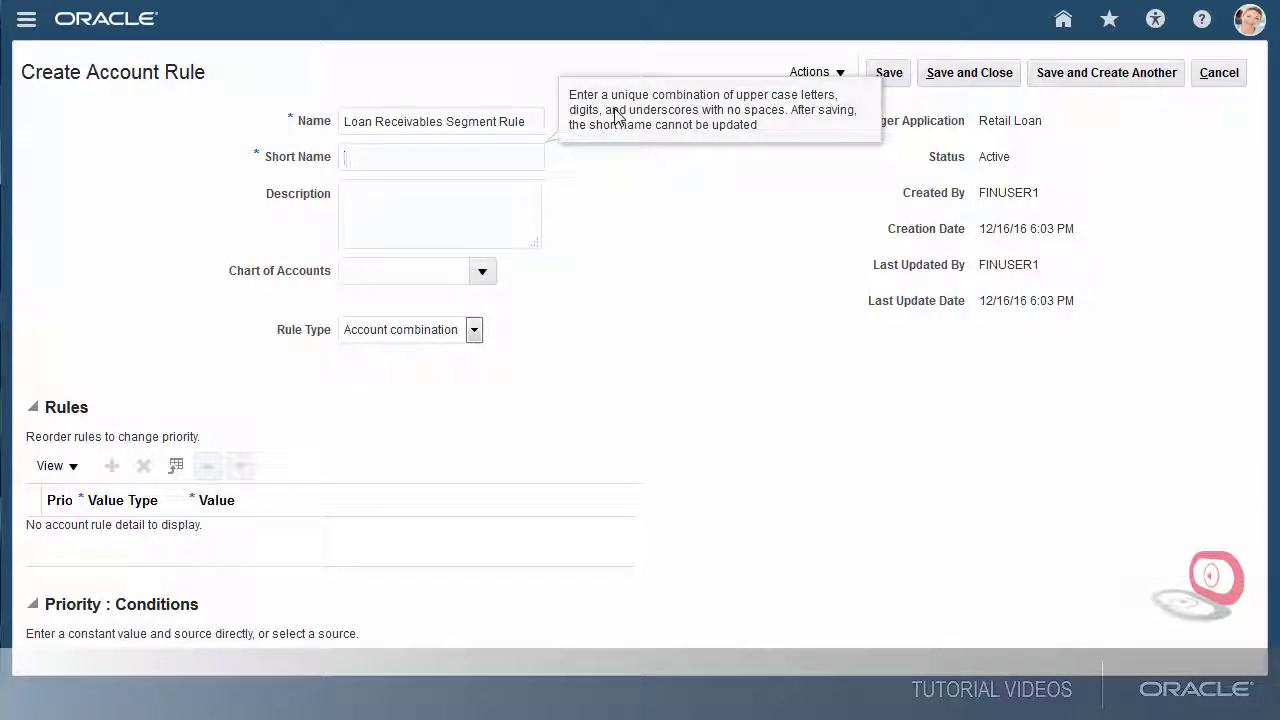
type("LOAN_RECEIV_SEG_RULE")
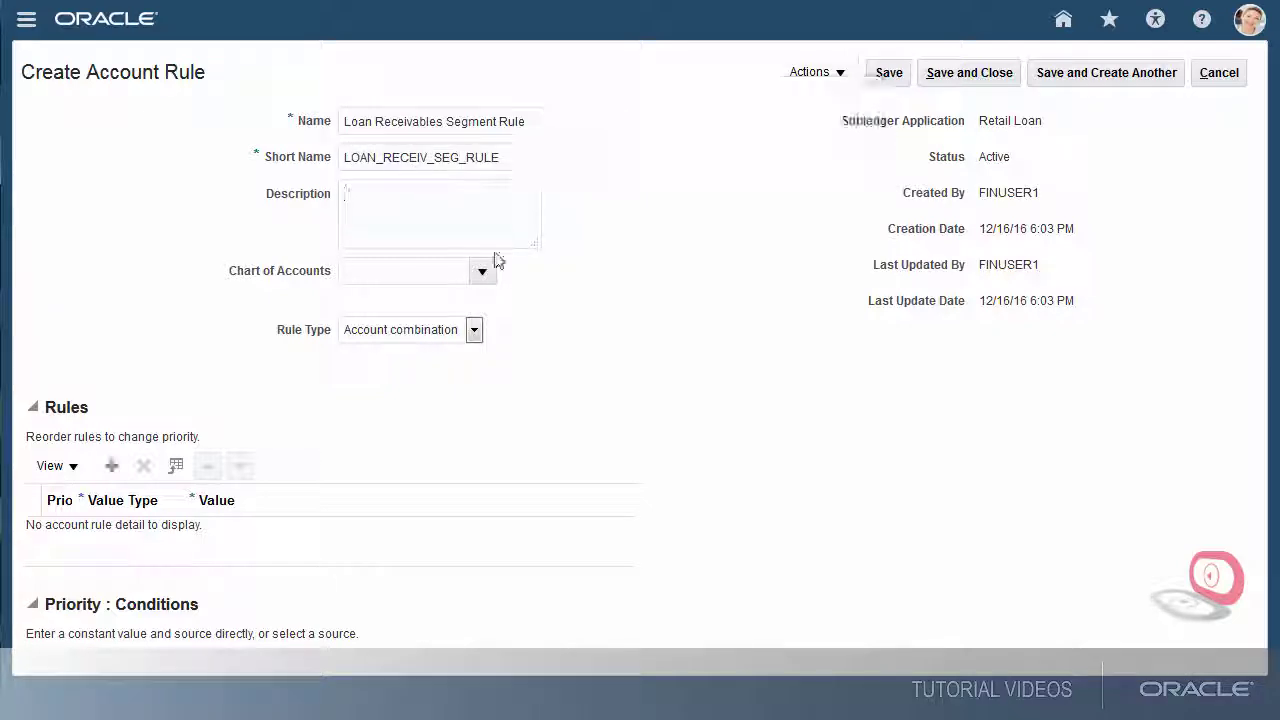
Search for 'OFS' and set the rule's chart of accounts to OFS Ledger.
left_click(483, 270)
left_click(365, 606)
left_click(650, 311)
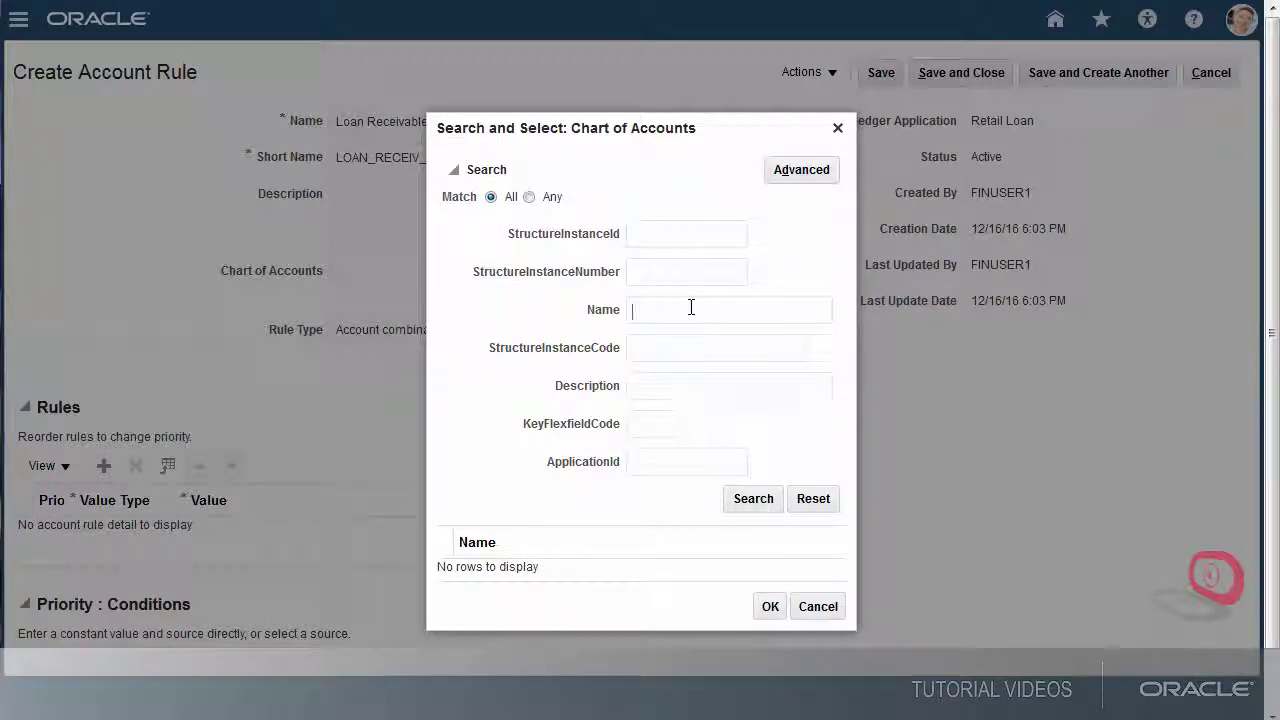
type("OFS")
left_click(748, 500)
left_click(745, 567)
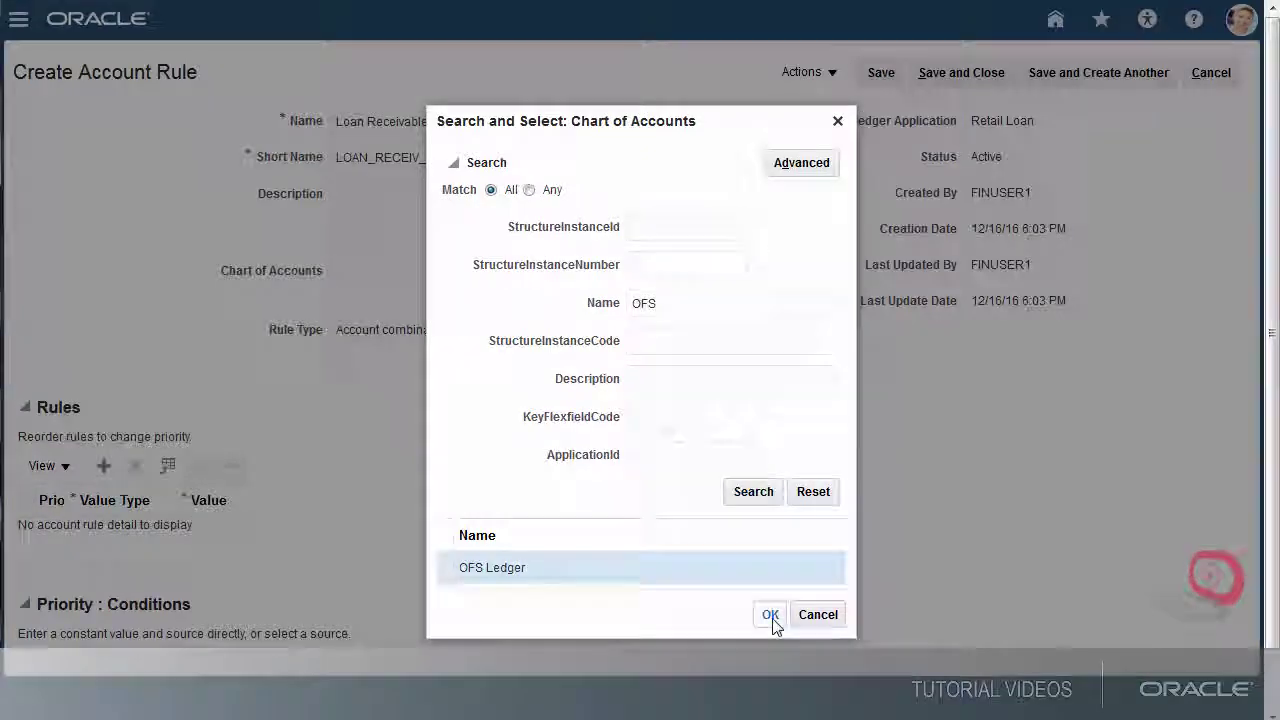
left_click(770, 614)
Make it a Segment rule for Cost Center and add a first rule line.
left_click(474, 330)
left_click(470, 368)
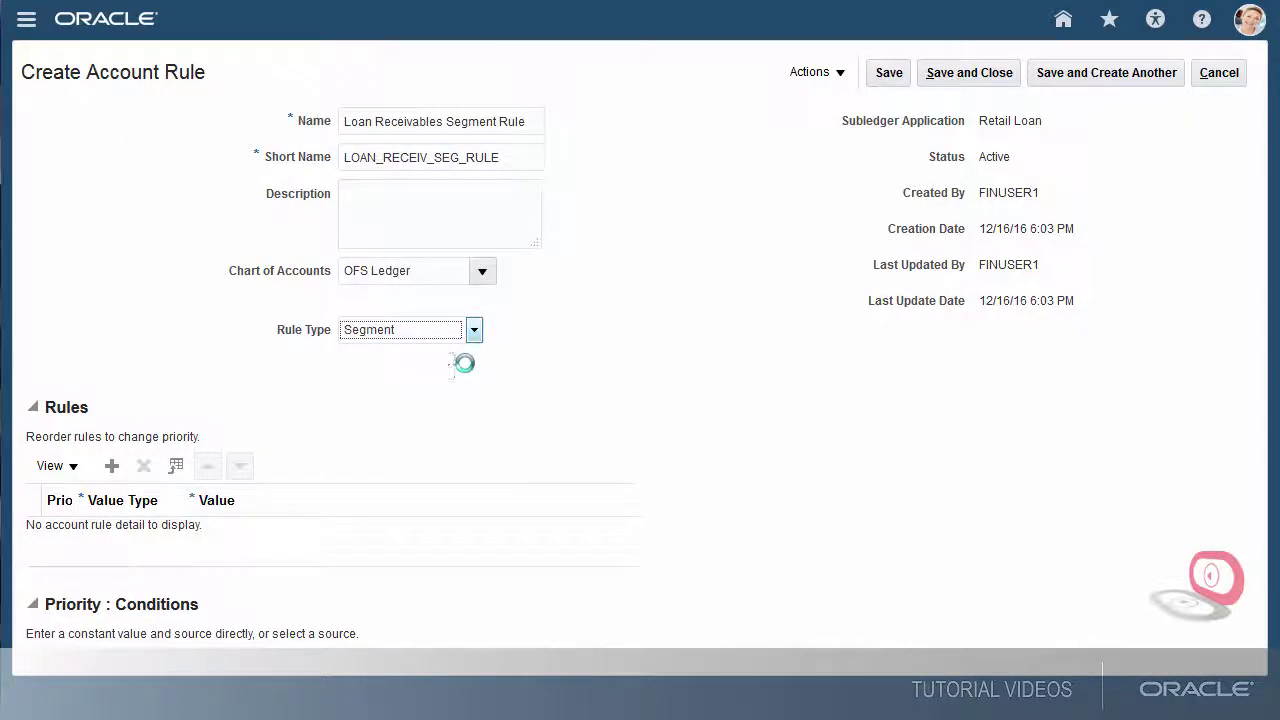
left_click(446, 367)
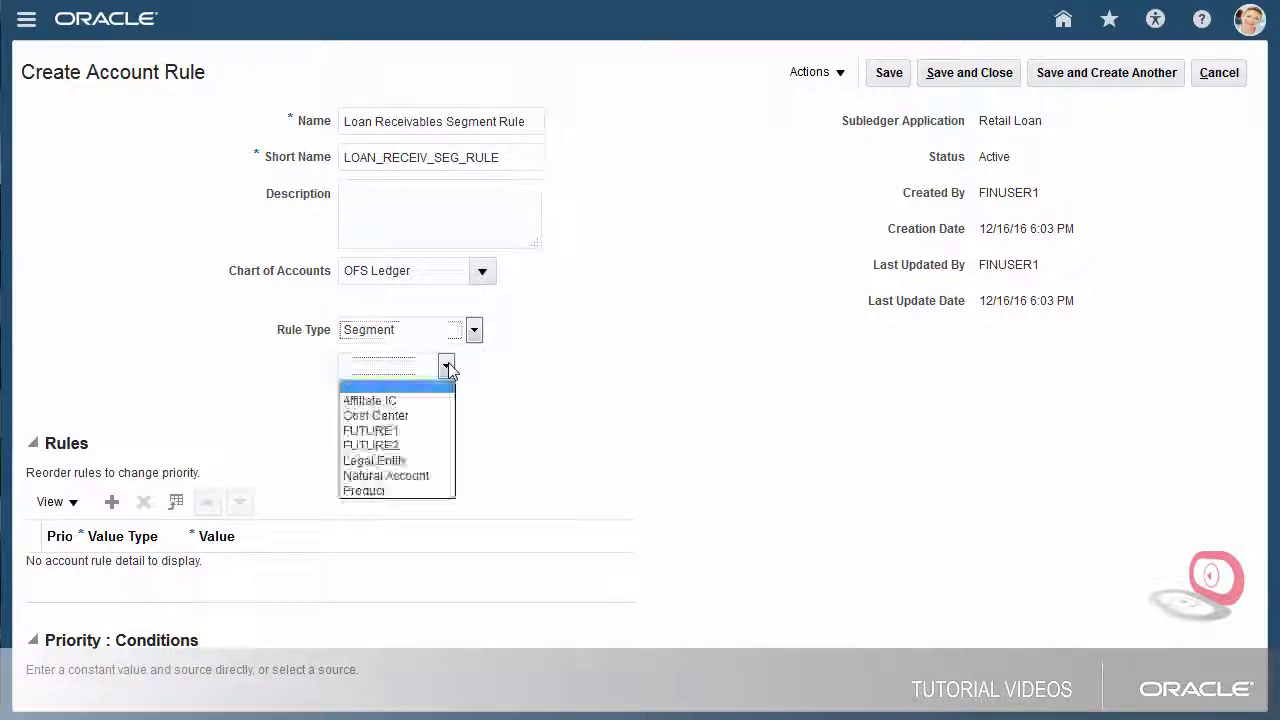
left_click(440, 416)
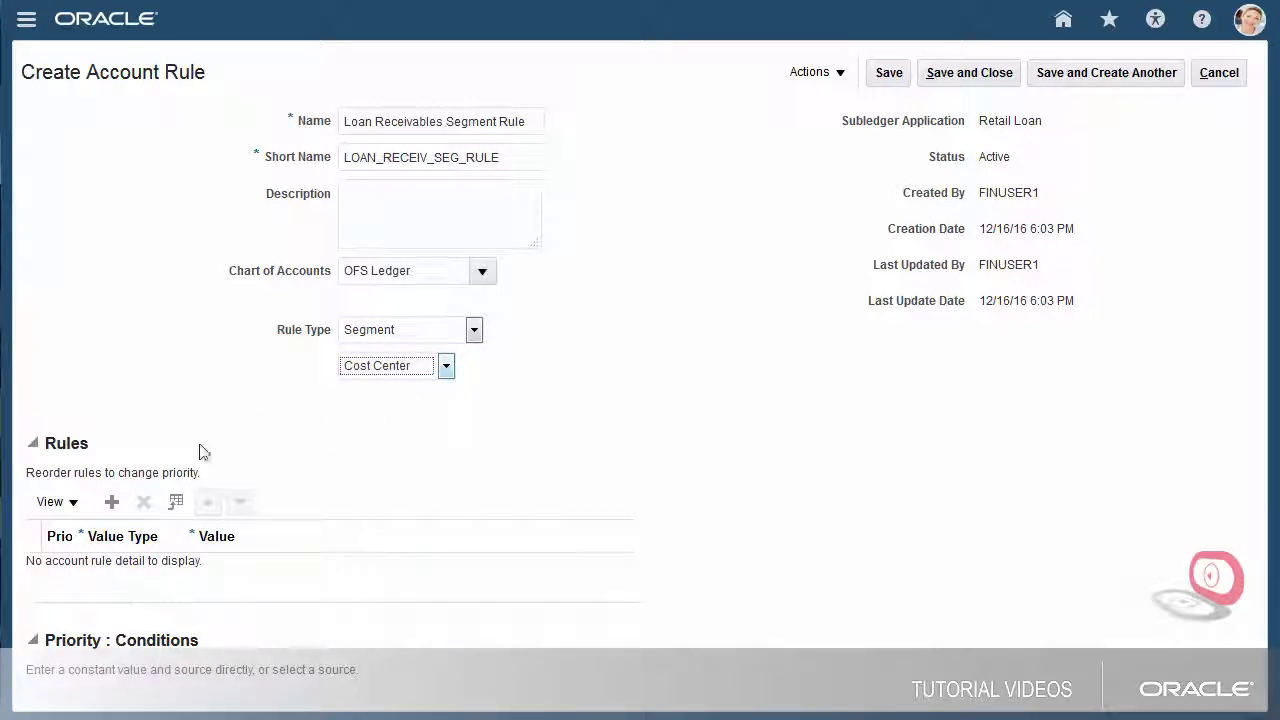
left_click(116, 506)
Set the rule line to the Loan Receivables Cost Center Segment mapping set and save and close.
left_click(159, 577)
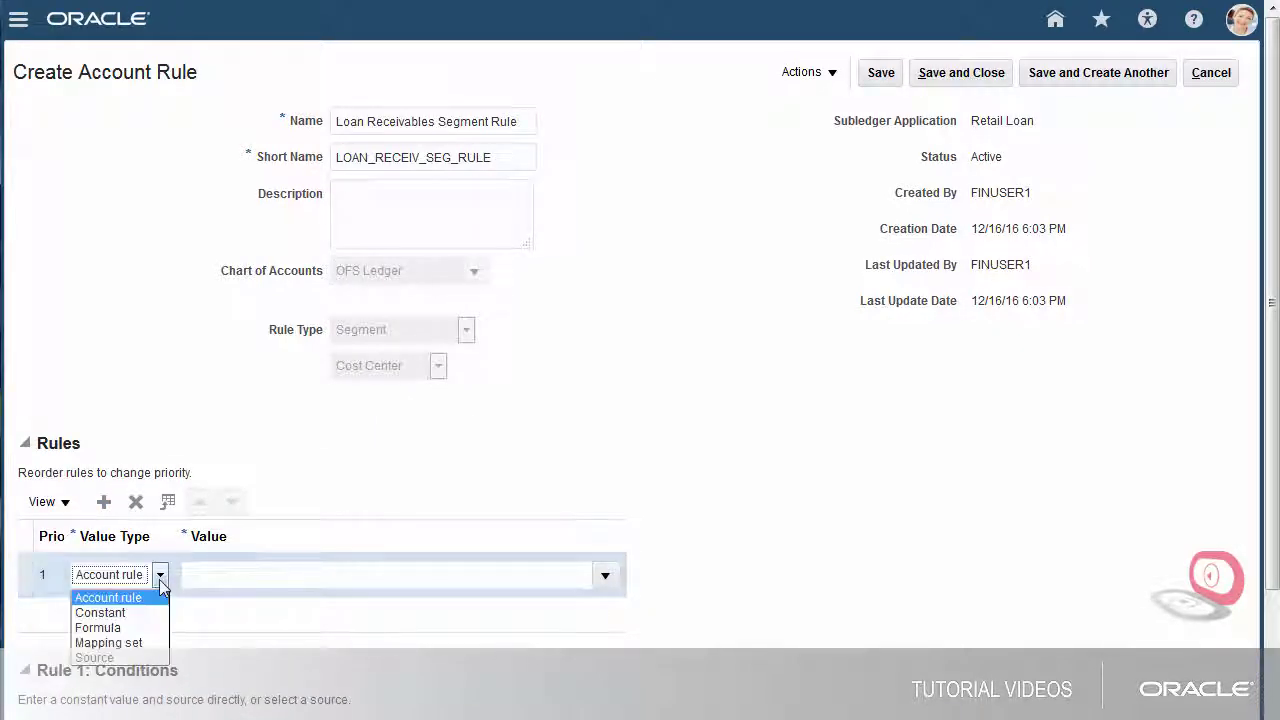
left_click(150, 642)
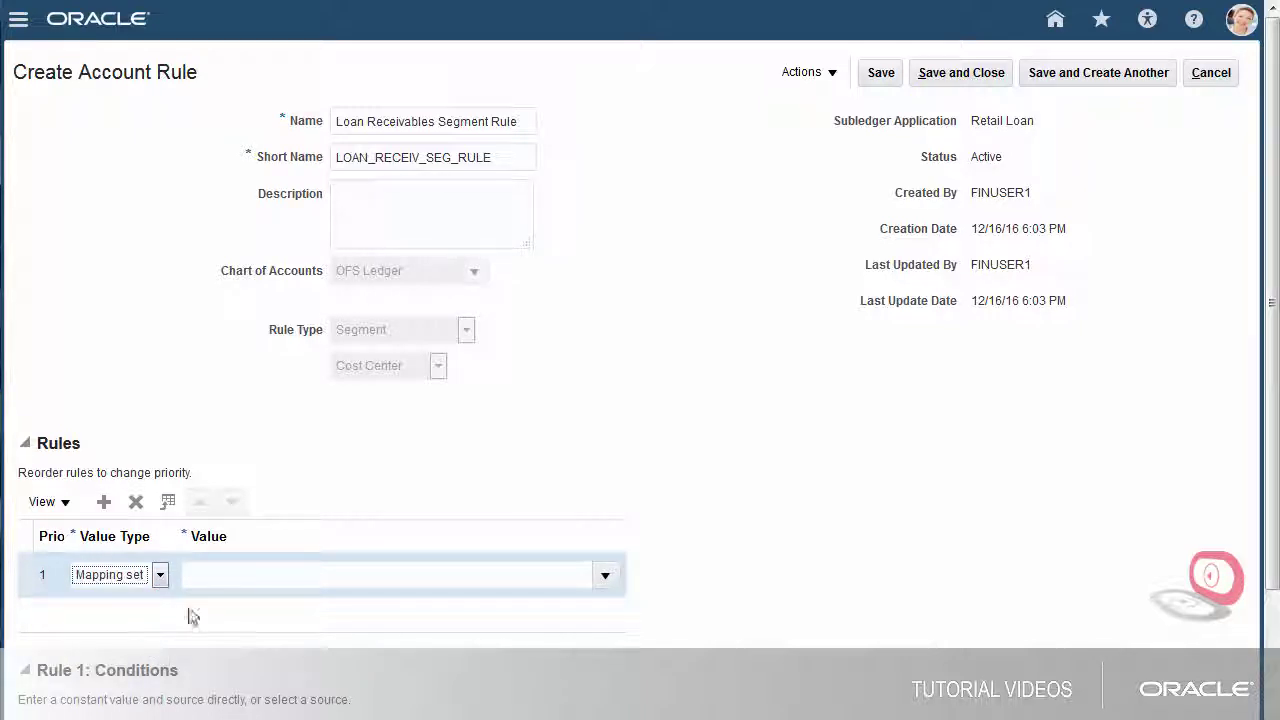
left_click(605, 577)
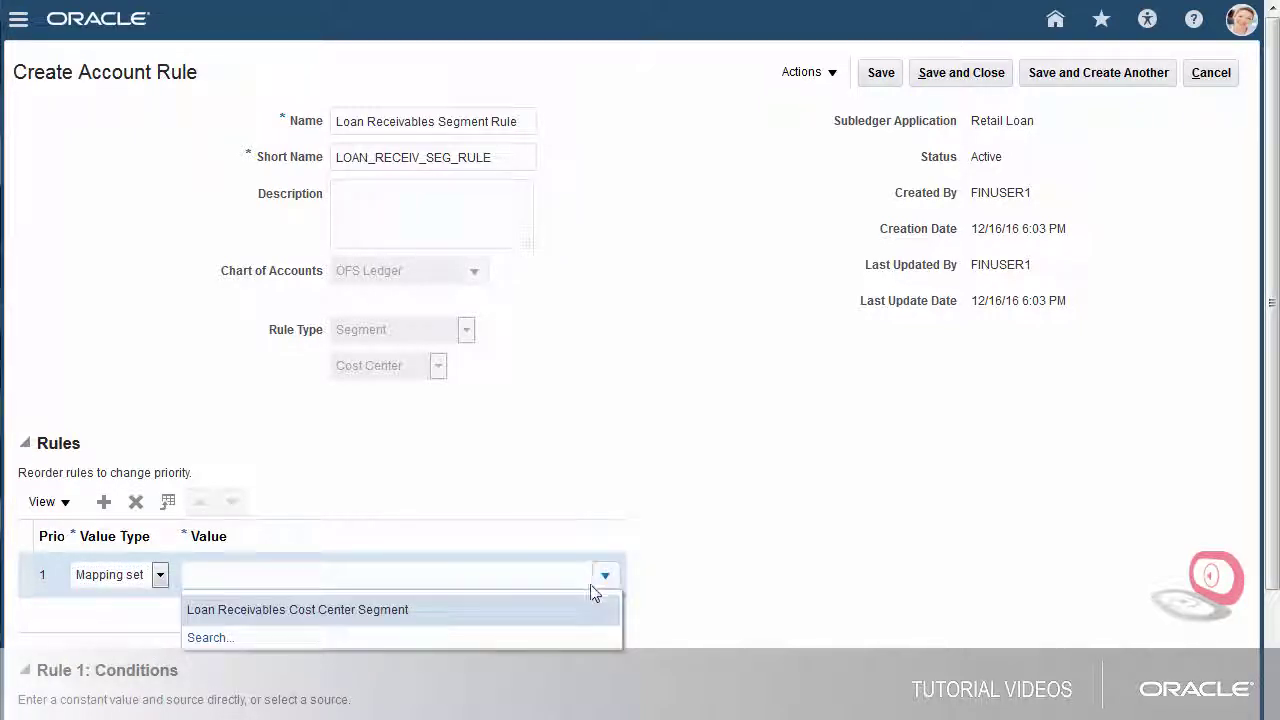
left_click(572, 612)
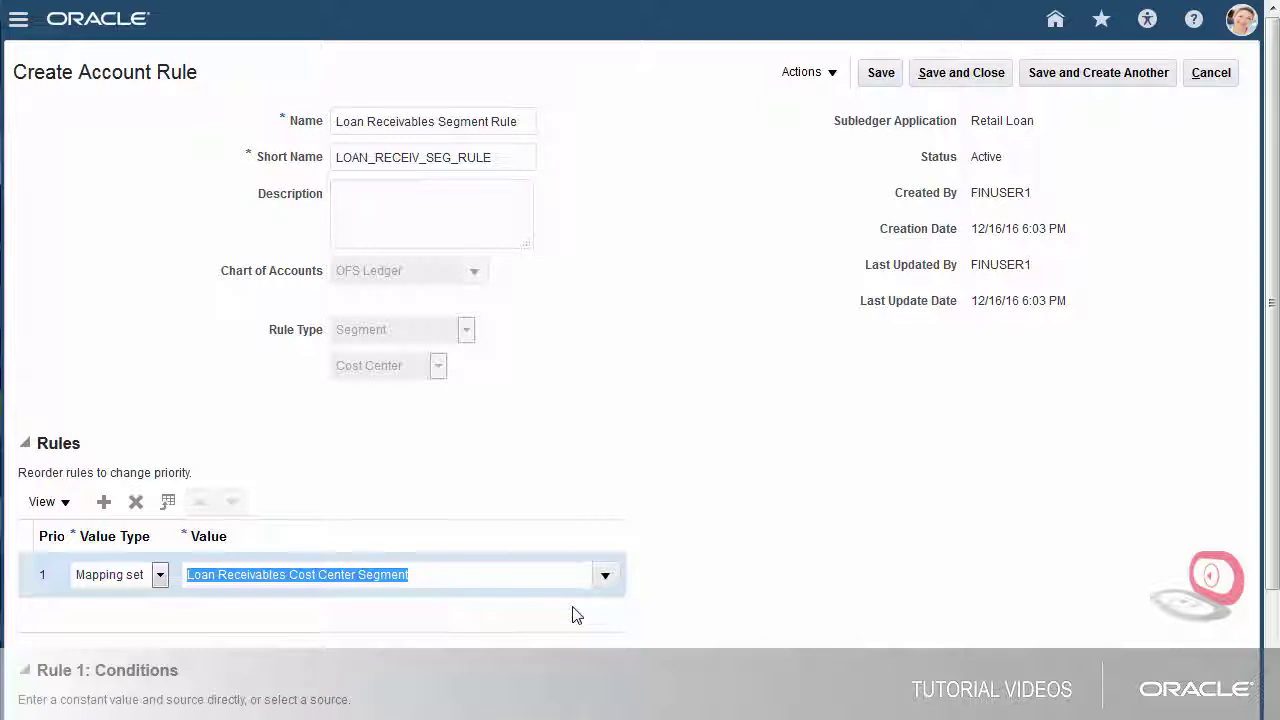
left_click(1070, 78)
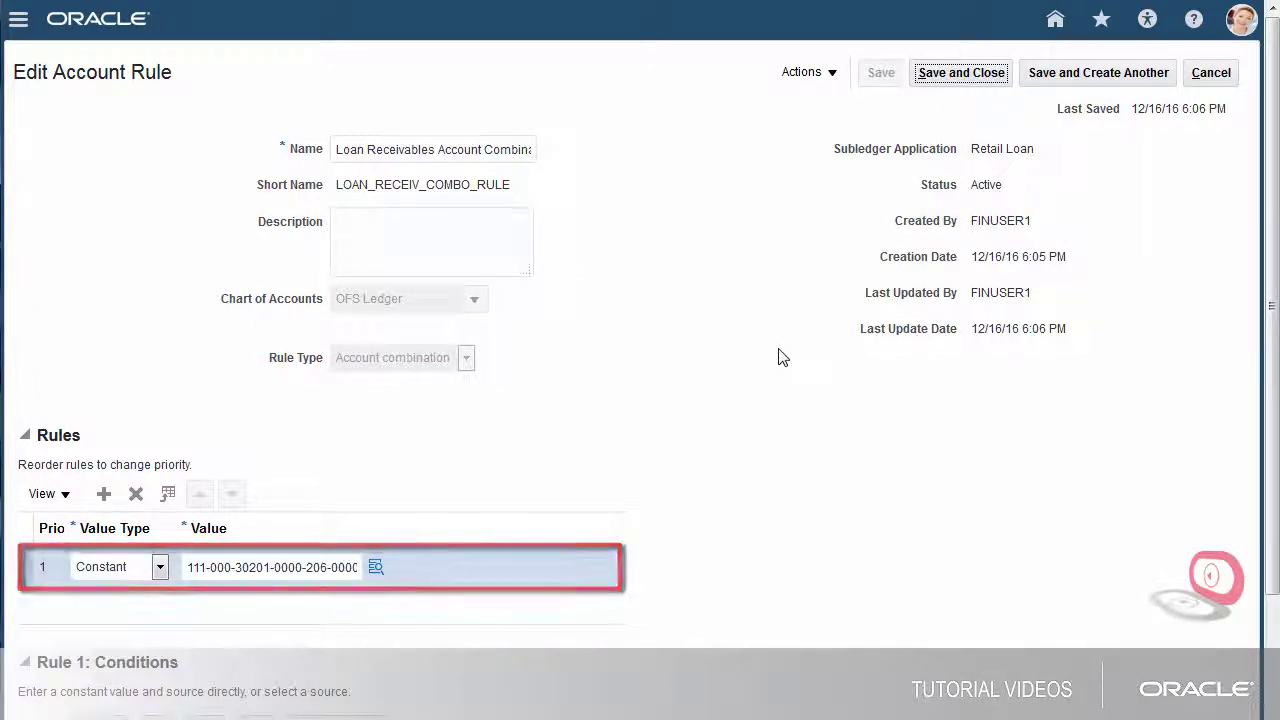
left_click(1001, 75)
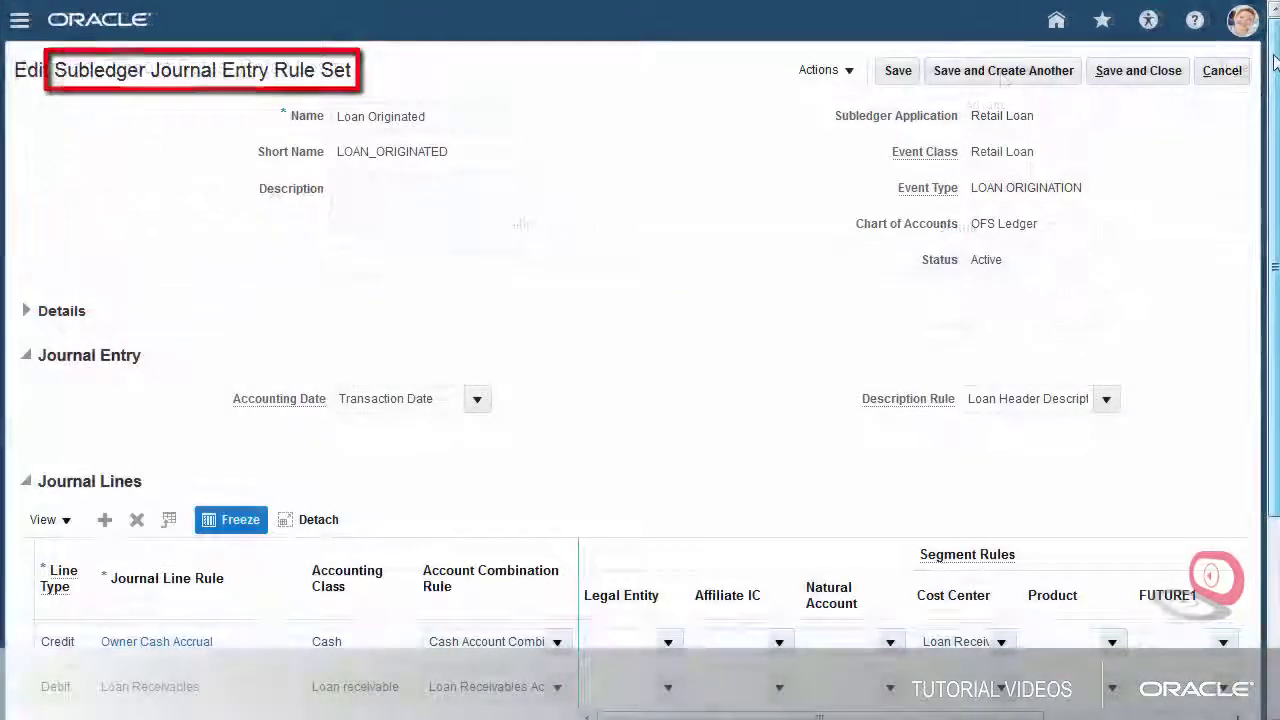
scroll(640, 400, "down", 3)
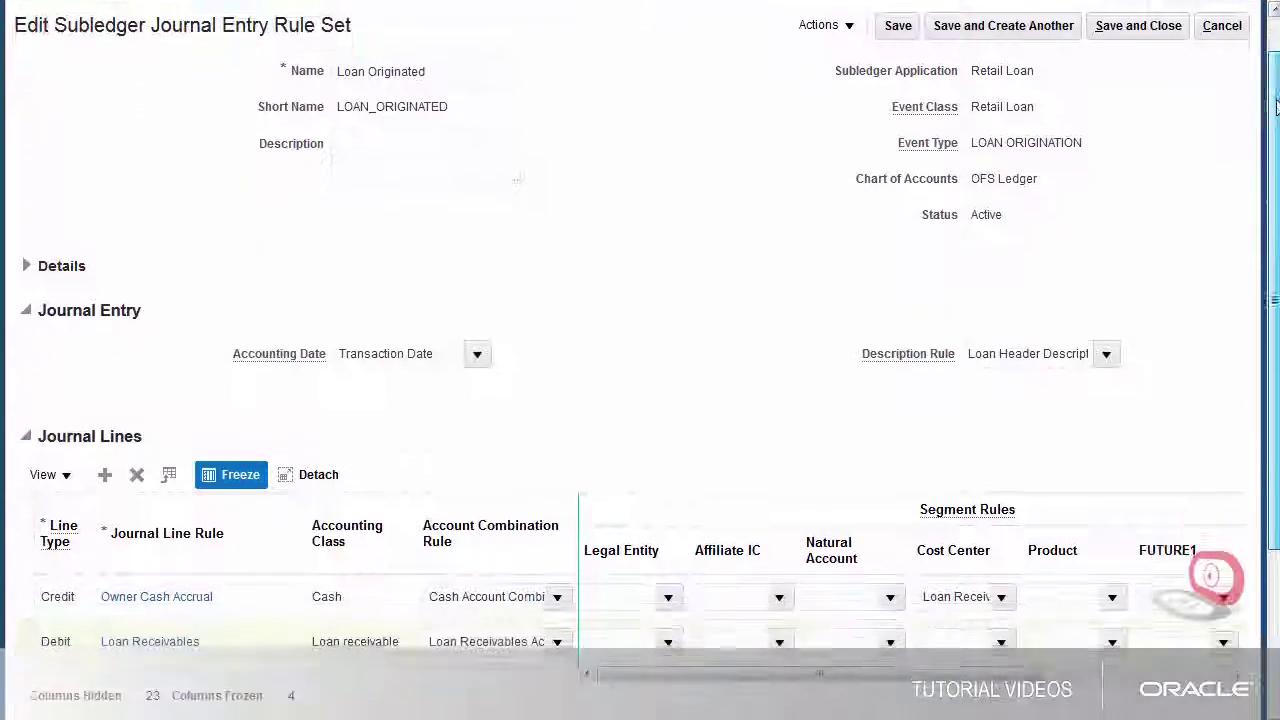